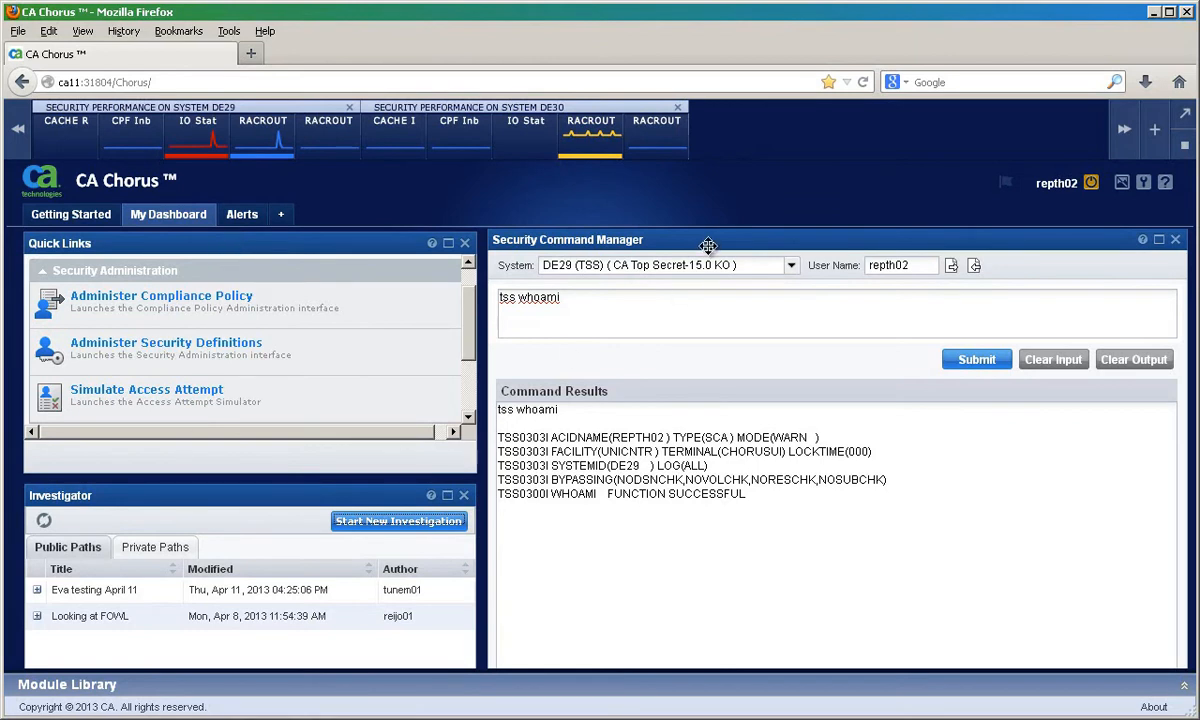
Step: Start a new investigation and choose the Security category
left_click(385, 528)
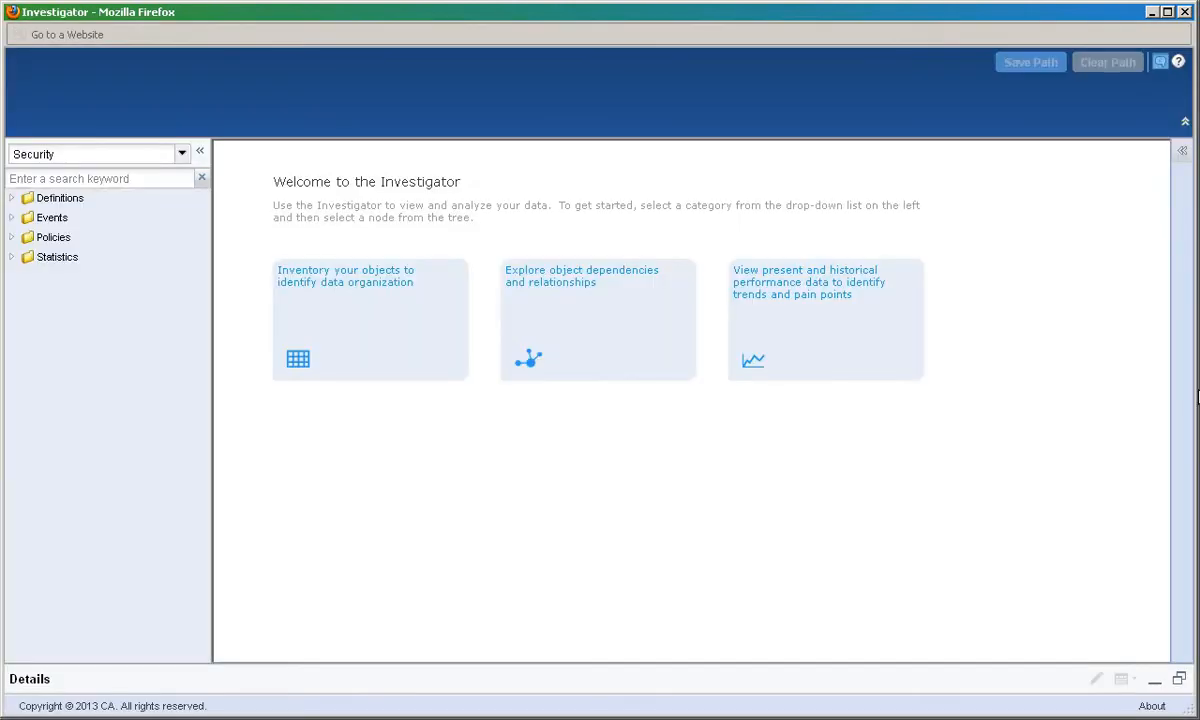
left_click(182, 157)
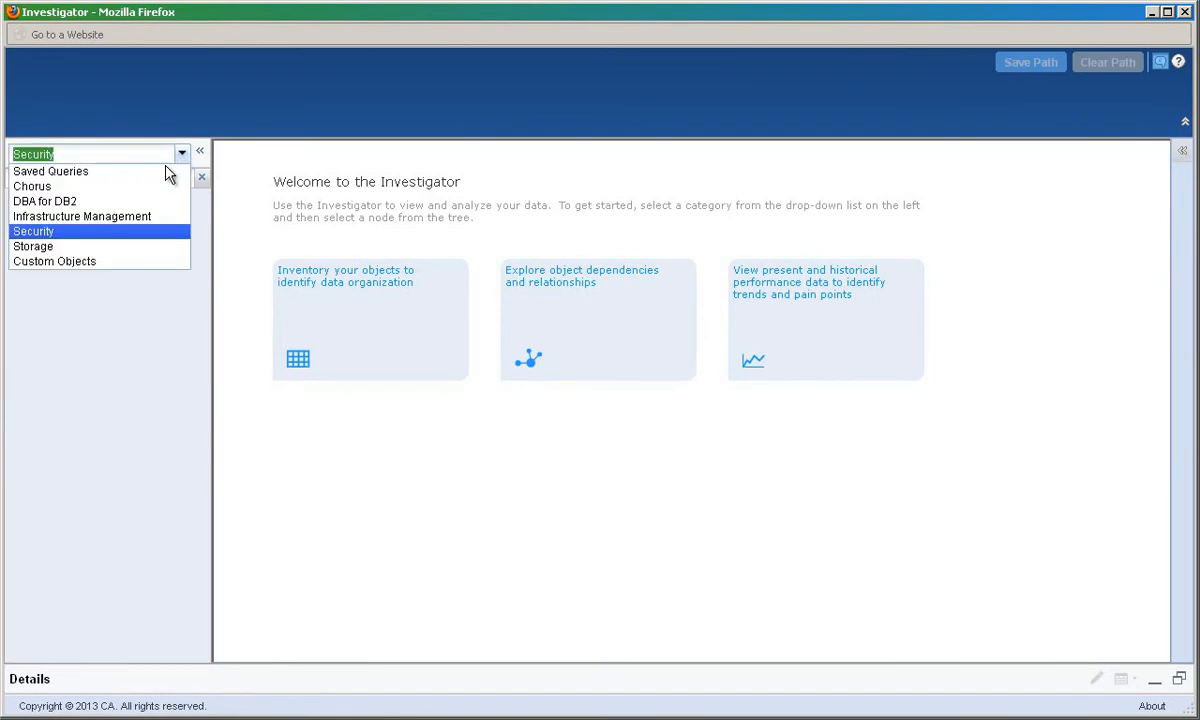
left_click(94, 236)
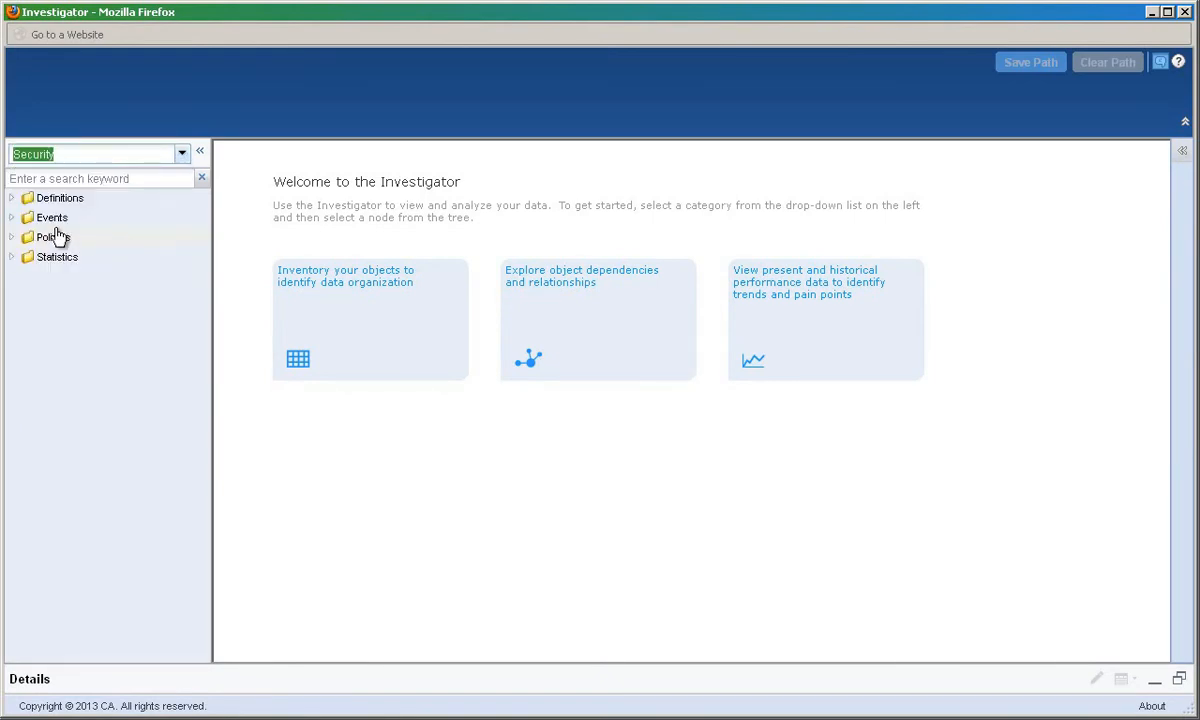
Step: Open Object Access Events from the DB2 D91A Datamart under the Events data marts
left_click(12, 218)
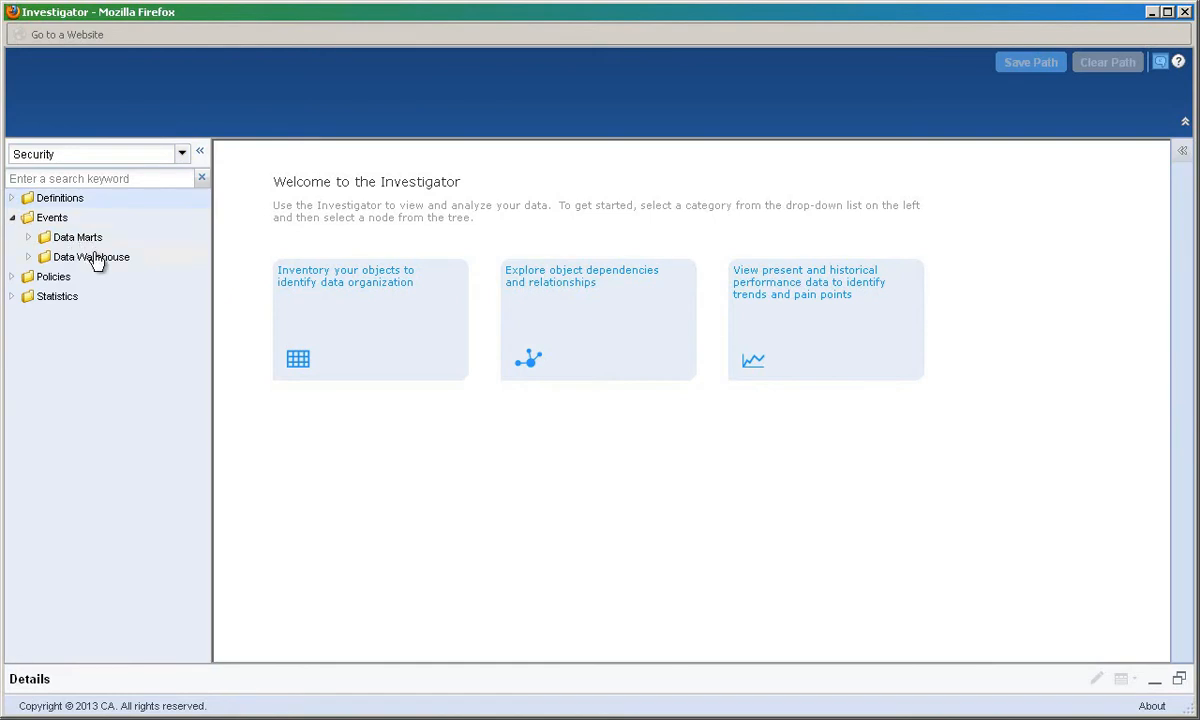
left_click(28, 240)
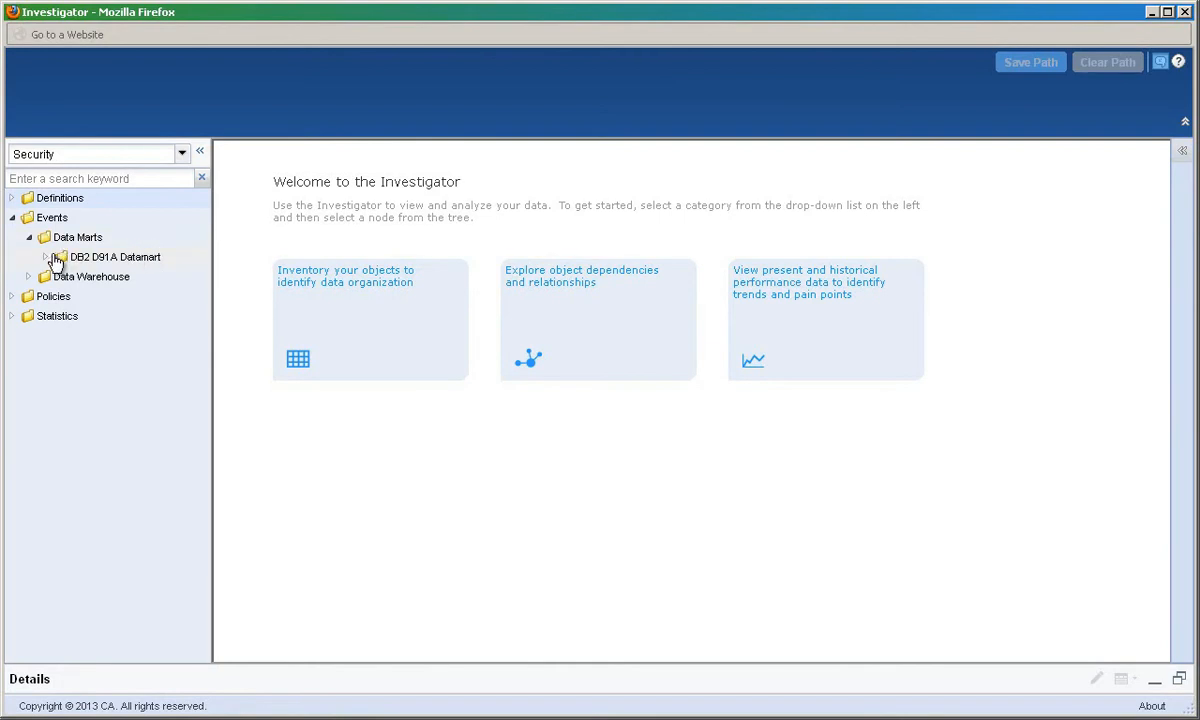
left_click(47, 258)
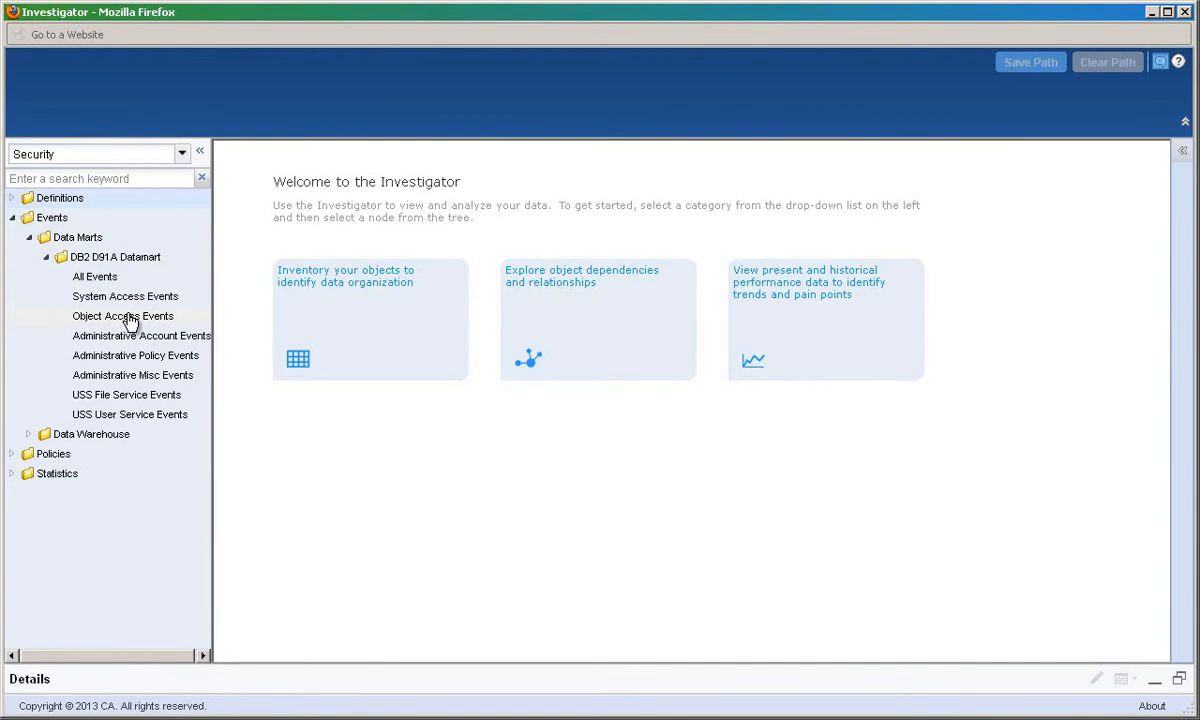
left_click(122, 316)
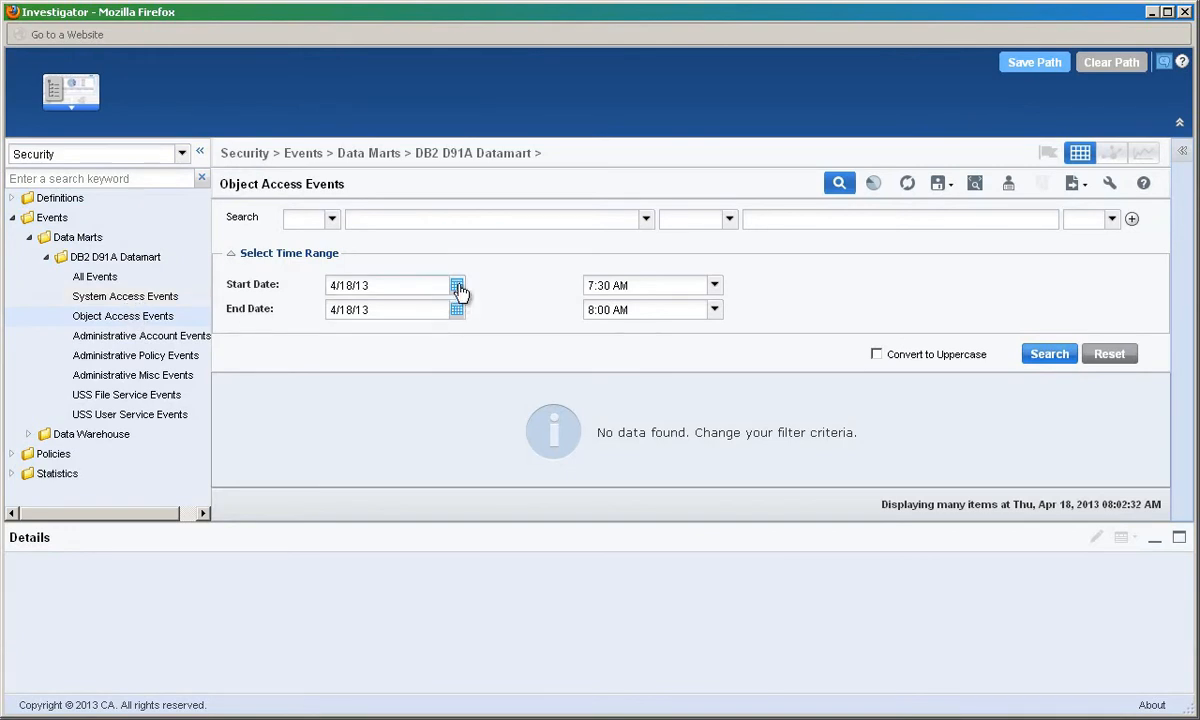
Step: Set the start date of the time range to 8/22/11
left_click(457, 287)
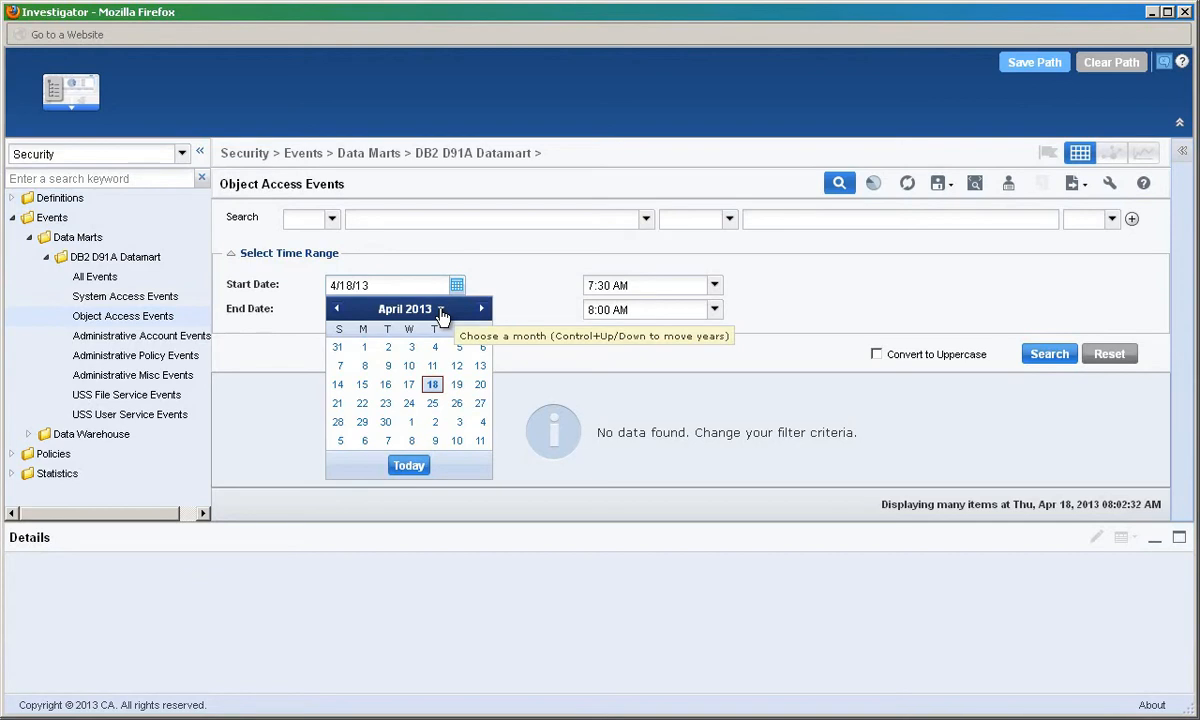
left_click(441, 316)
left_click(431, 386)
left_click(388, 336)
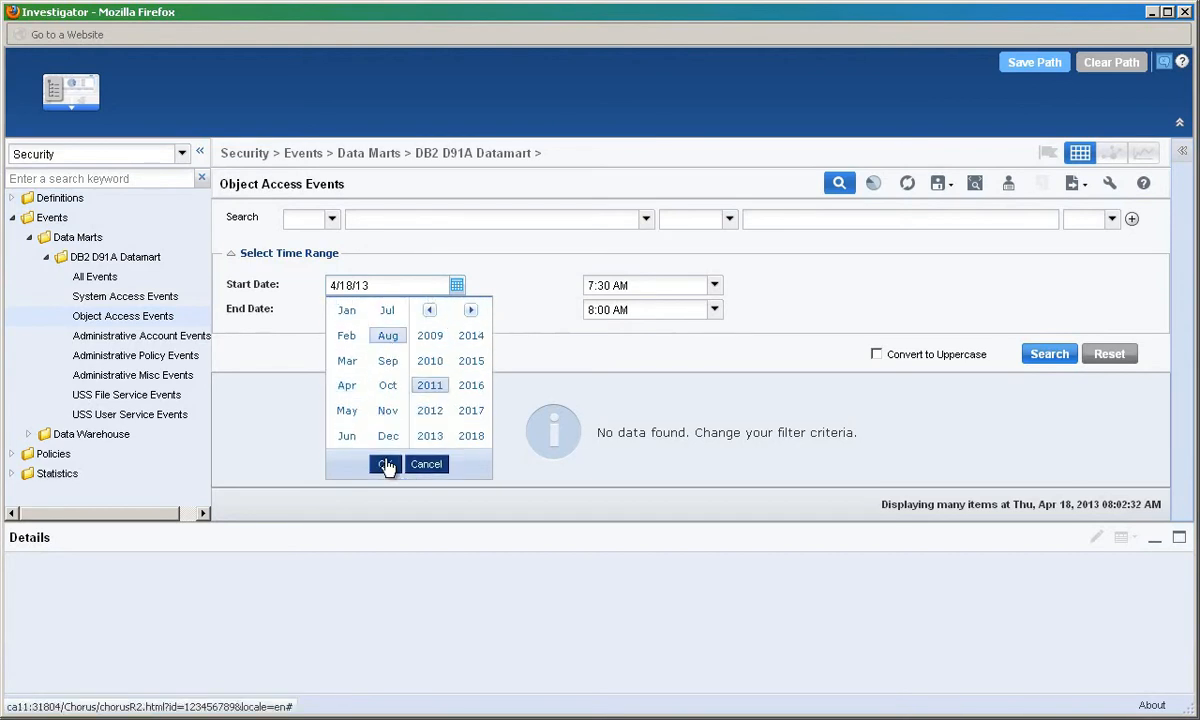
left_click(386, 464)
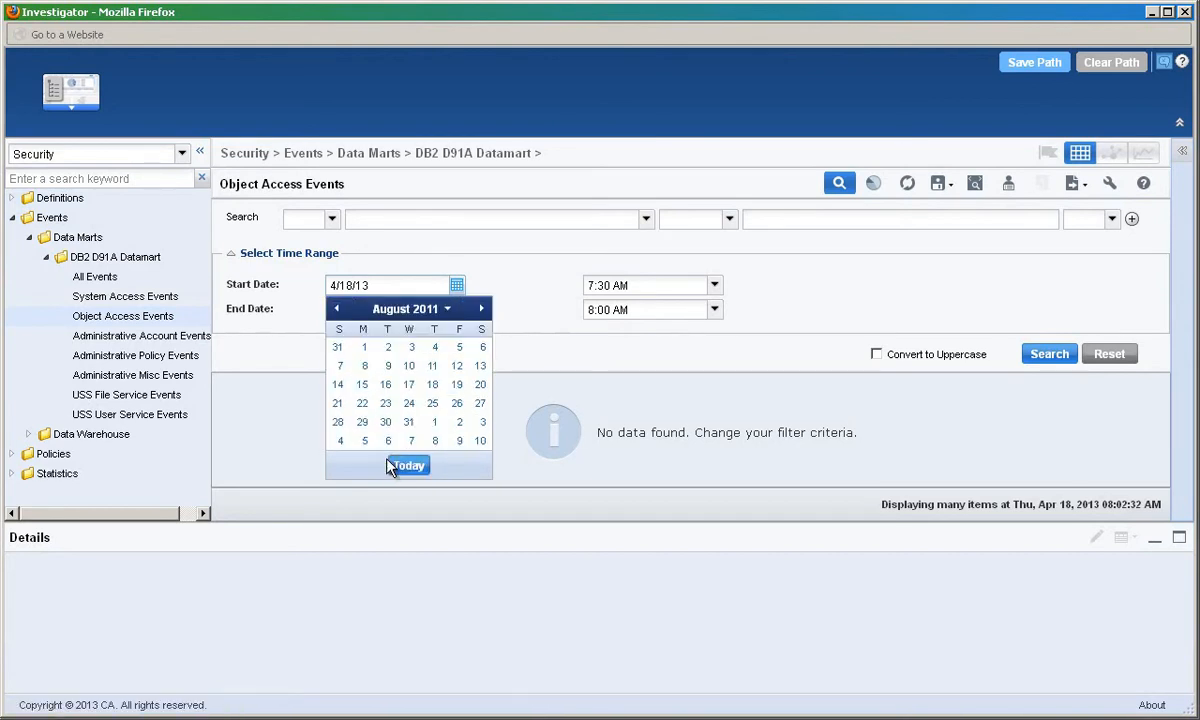
left_click(362, 403)
Step: Set the end date of the time range to 8/29/11 and search for the object access events
left_click(456, 311)
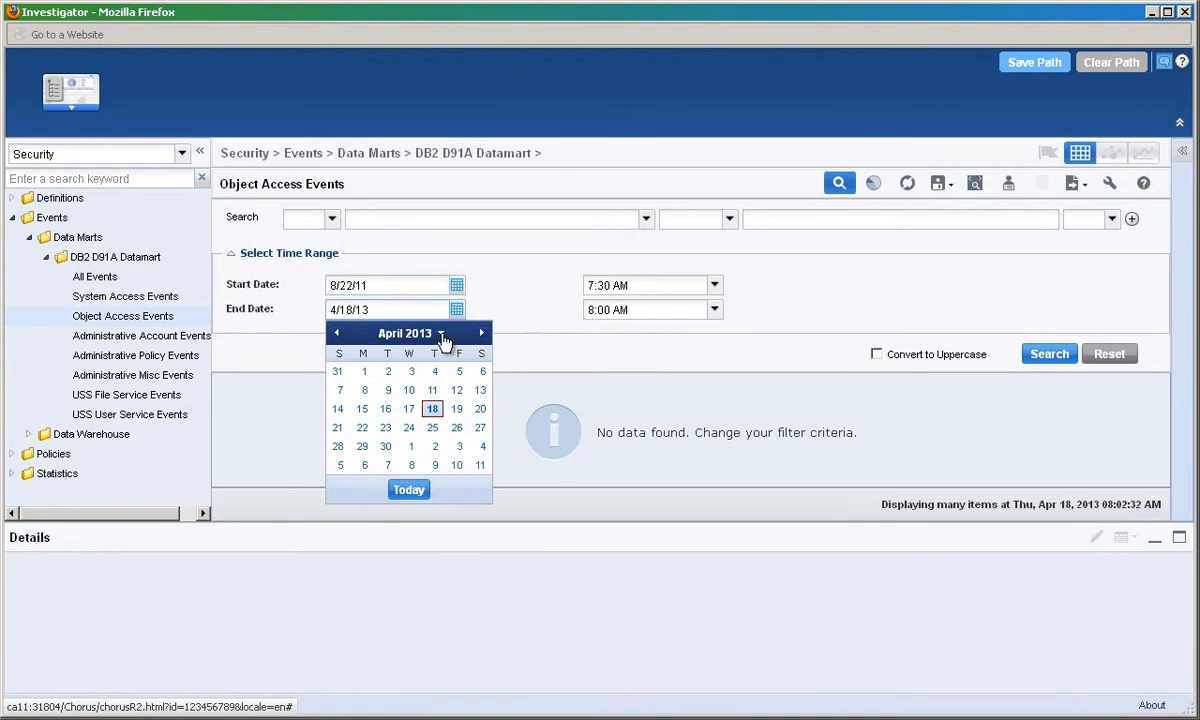
left_click(441, 334)
left_click(388, 362)
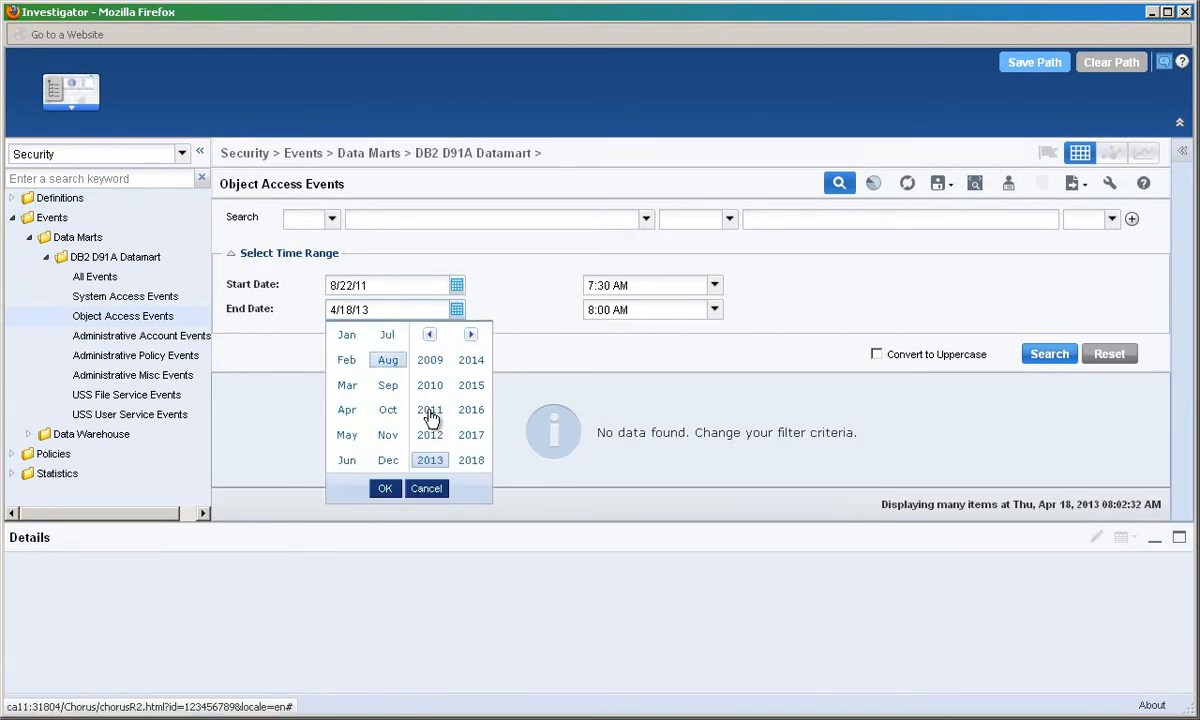
left_click(430, 409)
left_click(386, 488)
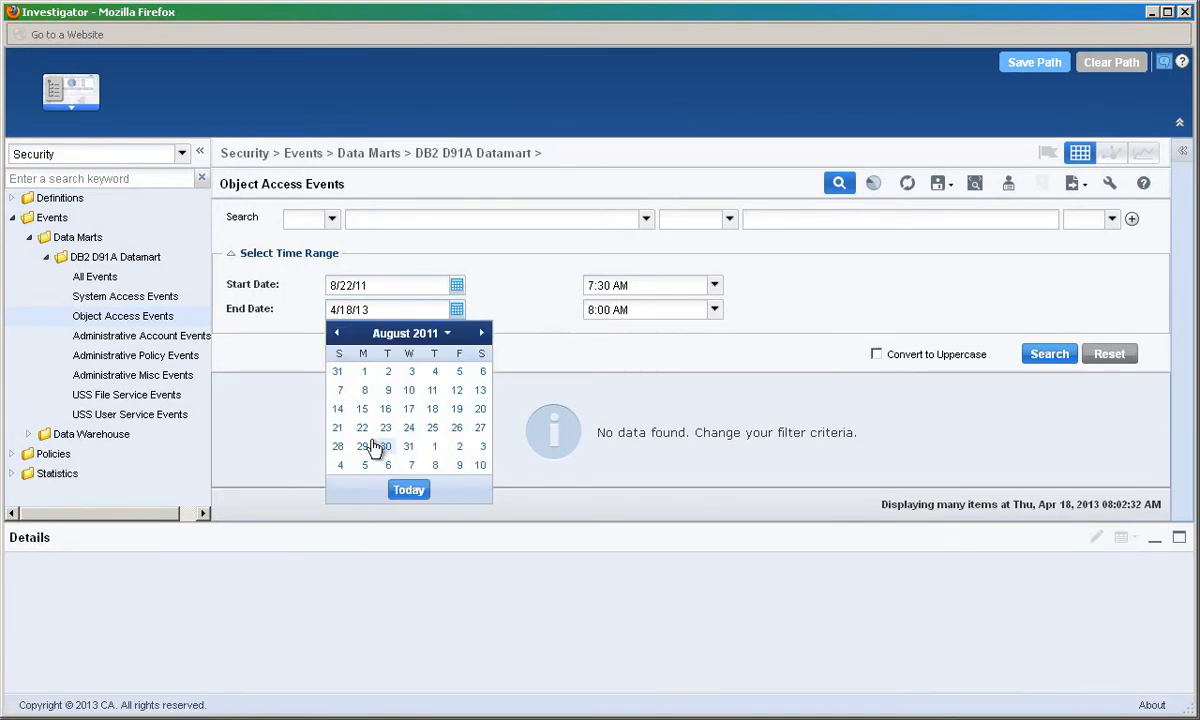
left_click(341, 430)
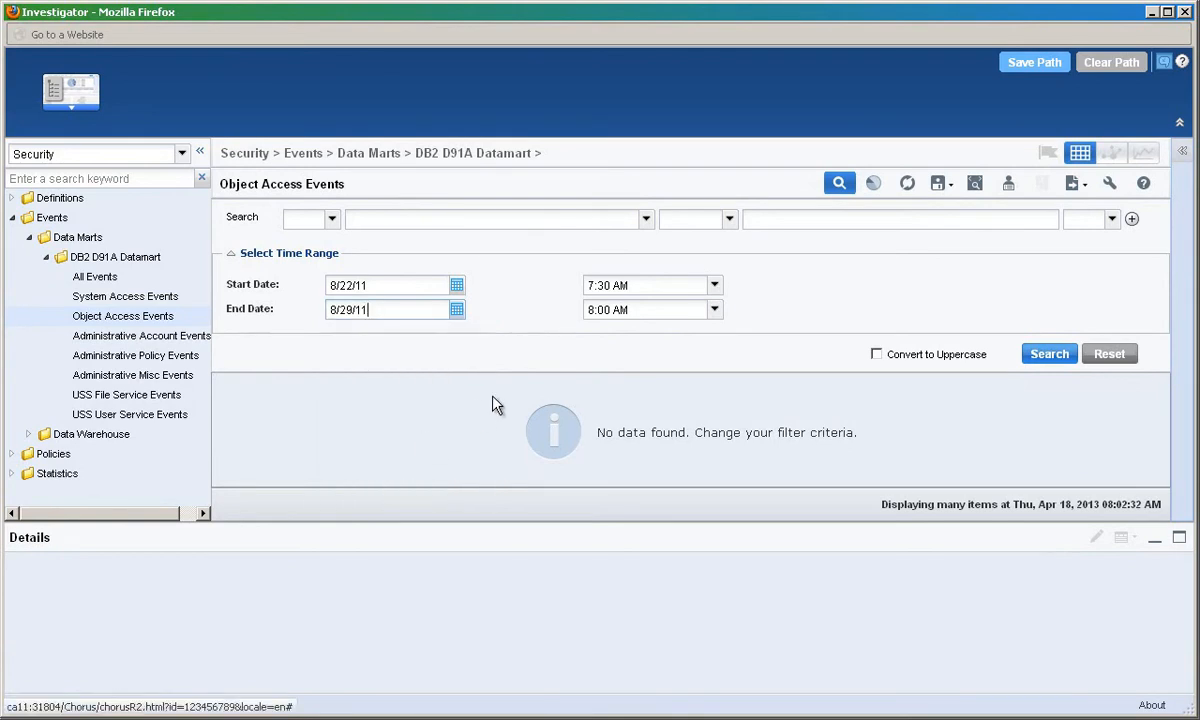
left_click(1040, 362)
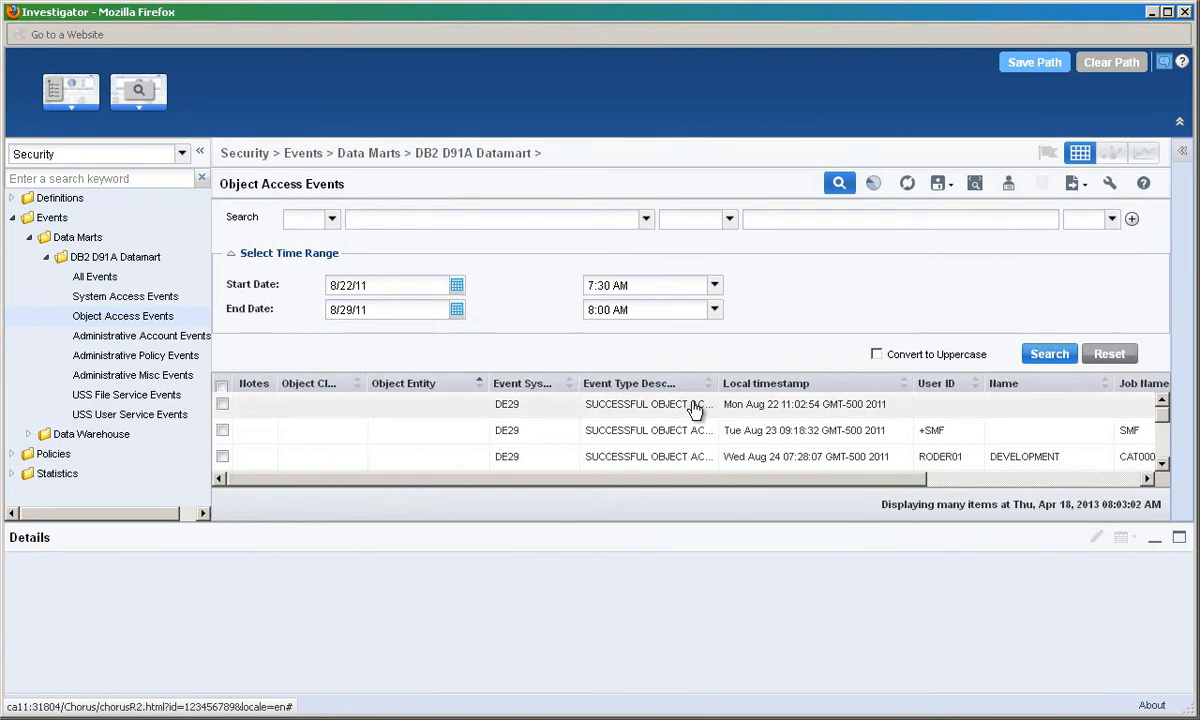
Step: Add a chart of the object access events by Event Type Description, aggregated by Count
left_click(874, 186)
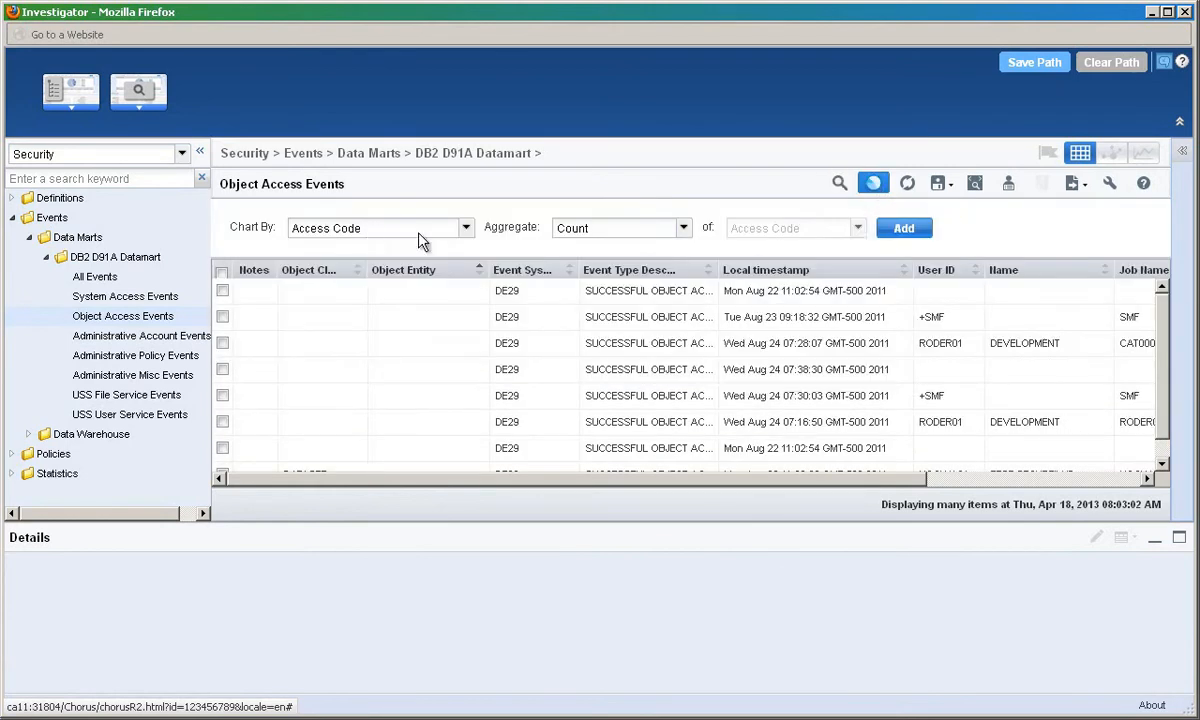
left_click(466, 230)
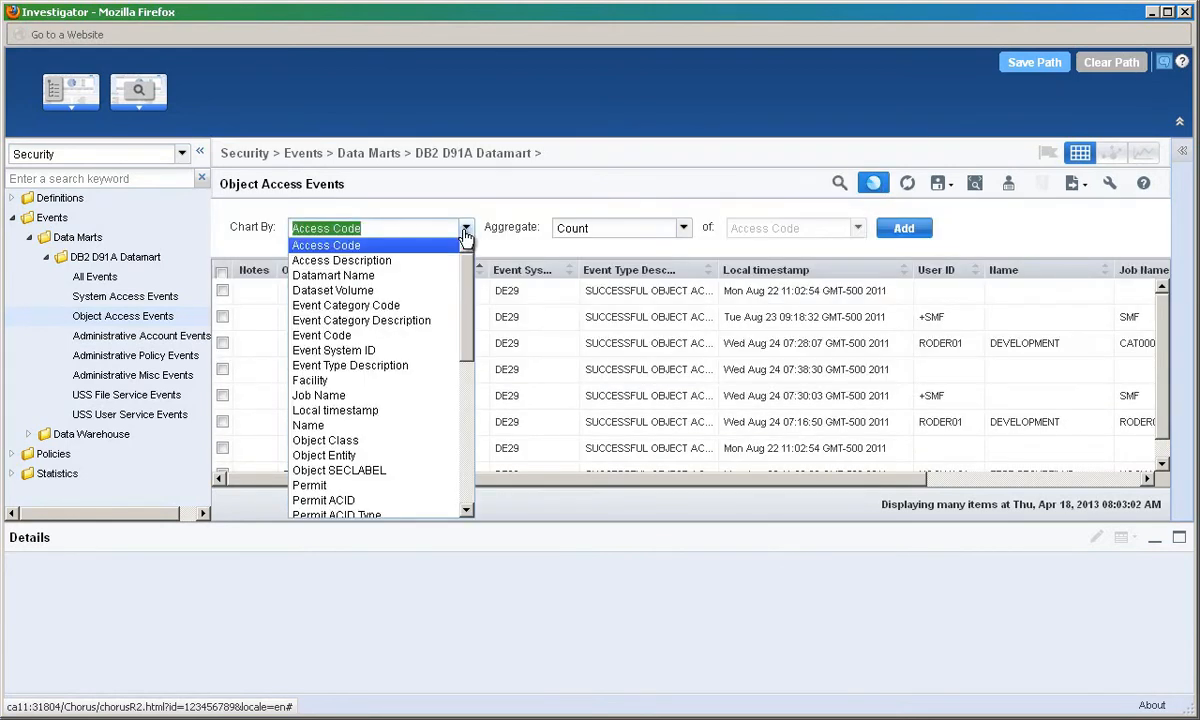
left_click(400, 367)
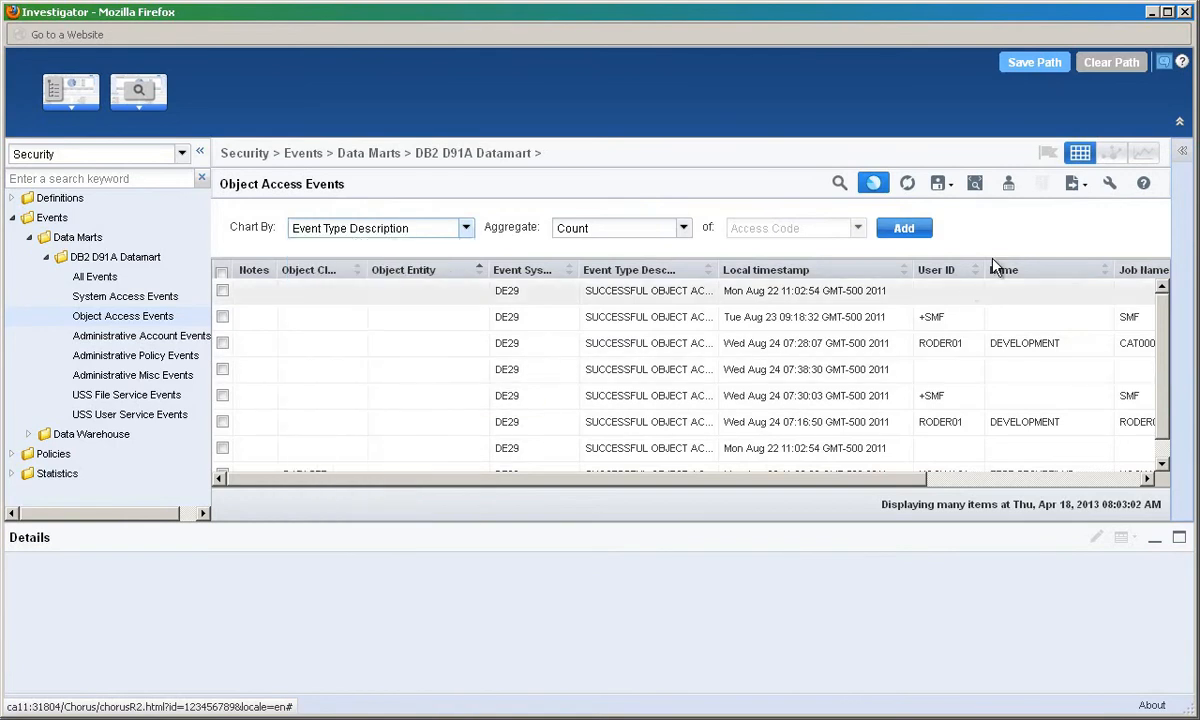
left_click(905, 229)
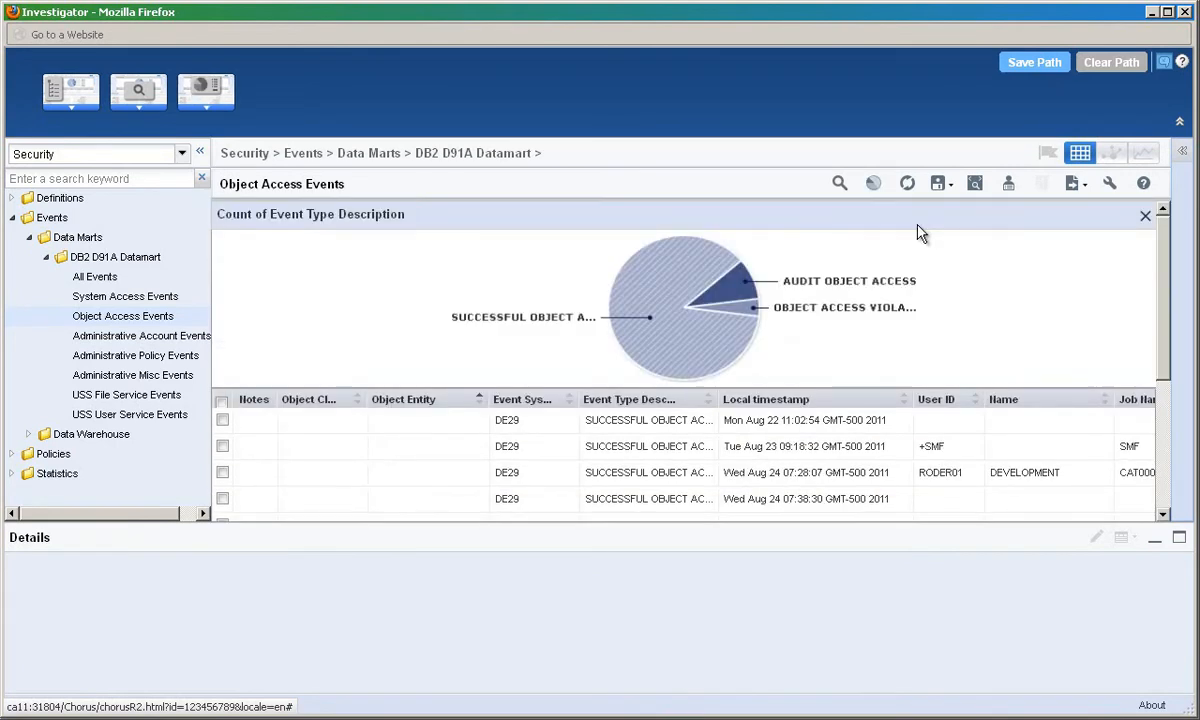
mouse_move(672, 338)
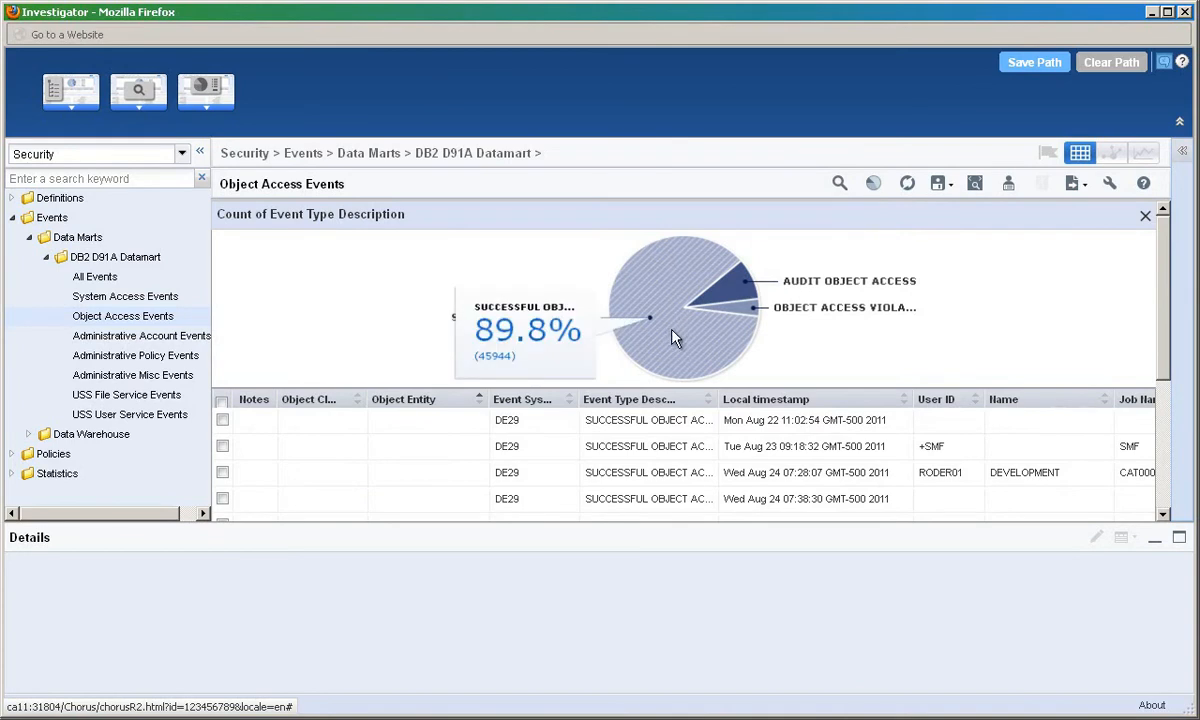
mouse_move(750, 318)
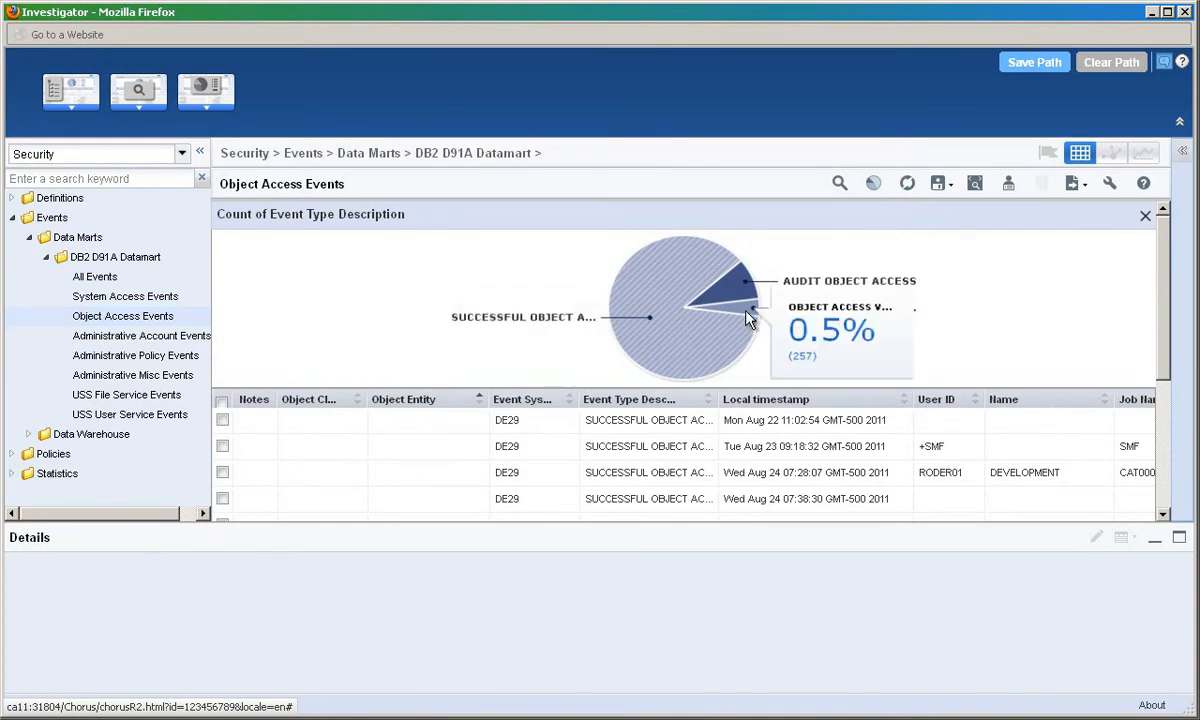
mouse_move(741, 291)
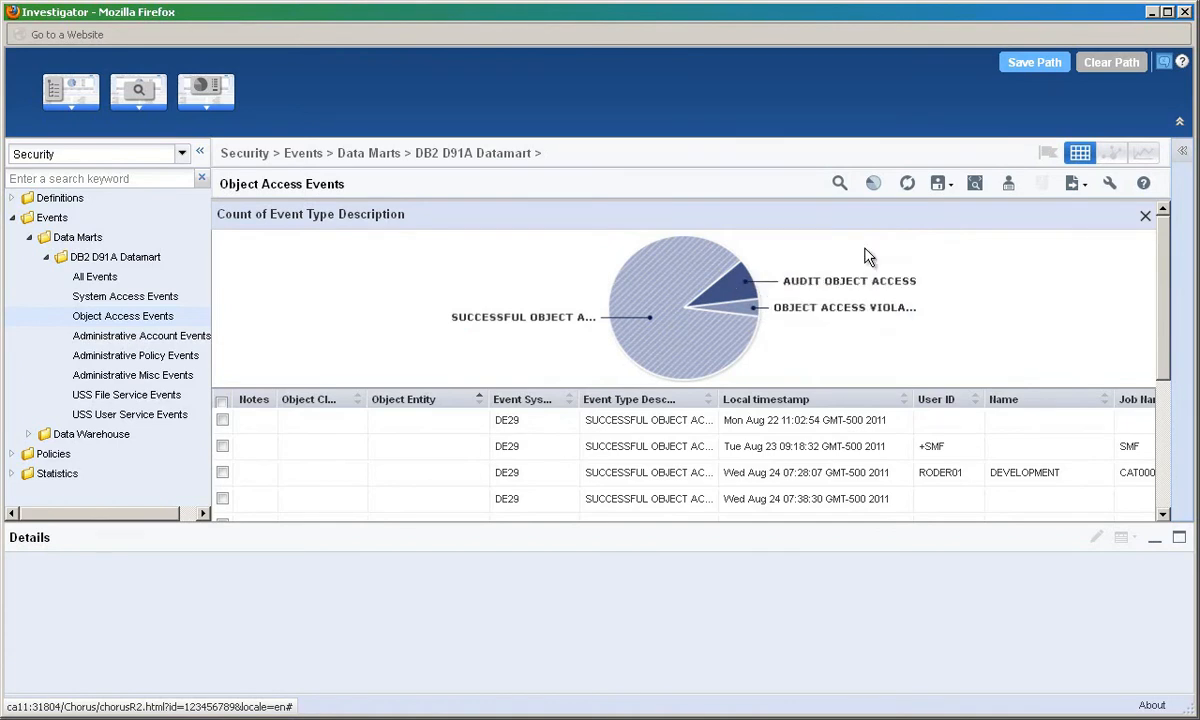
Step: Show the search filter and define a first condition with an opening parenthesis: Event Type Description starts with AUDIT
left_click(840, 188)
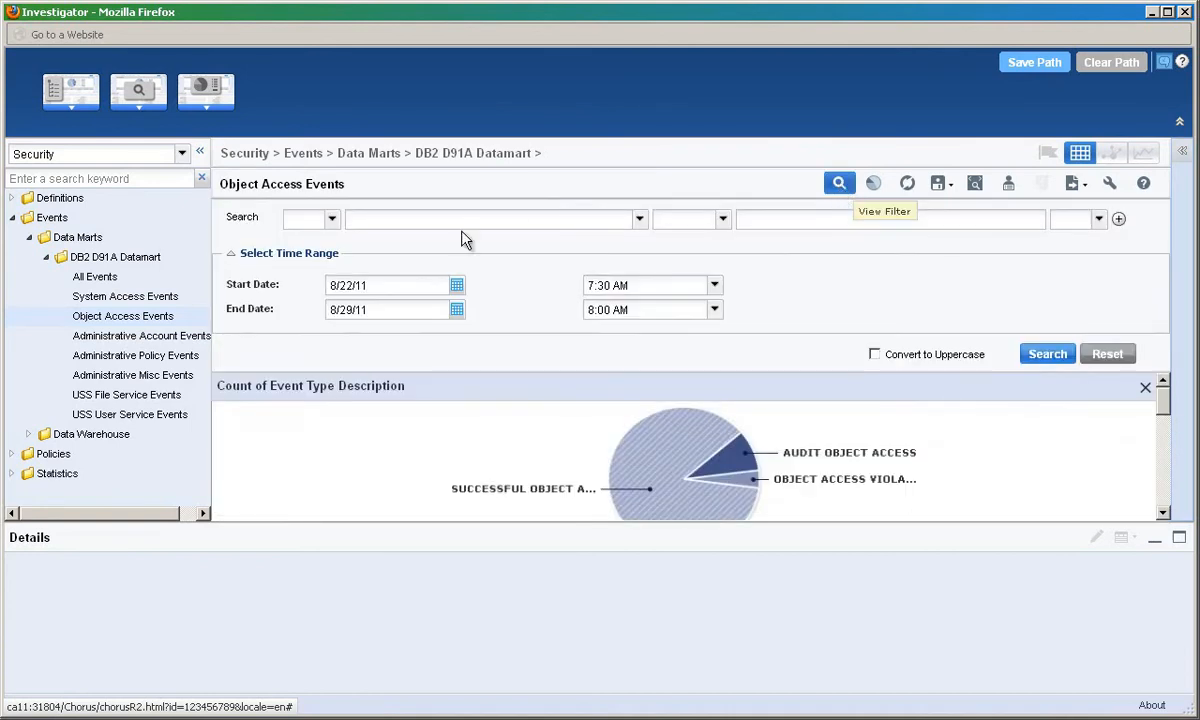
left_click(331, 219)
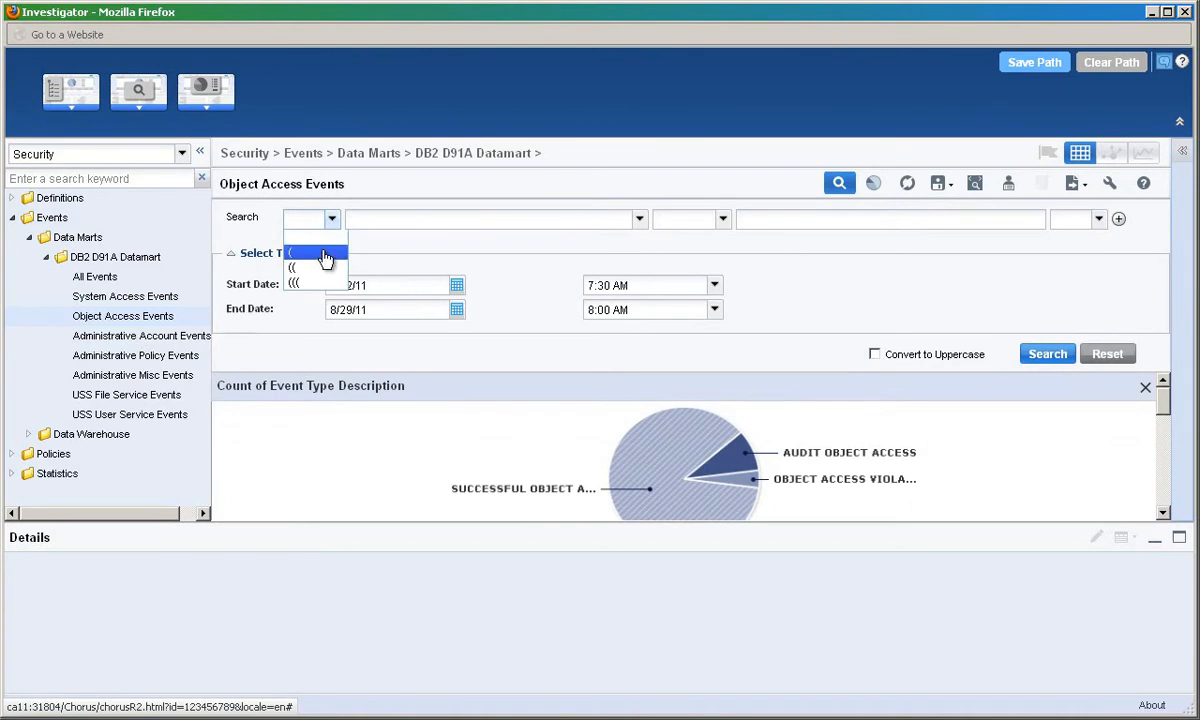
left_click(326, 255)
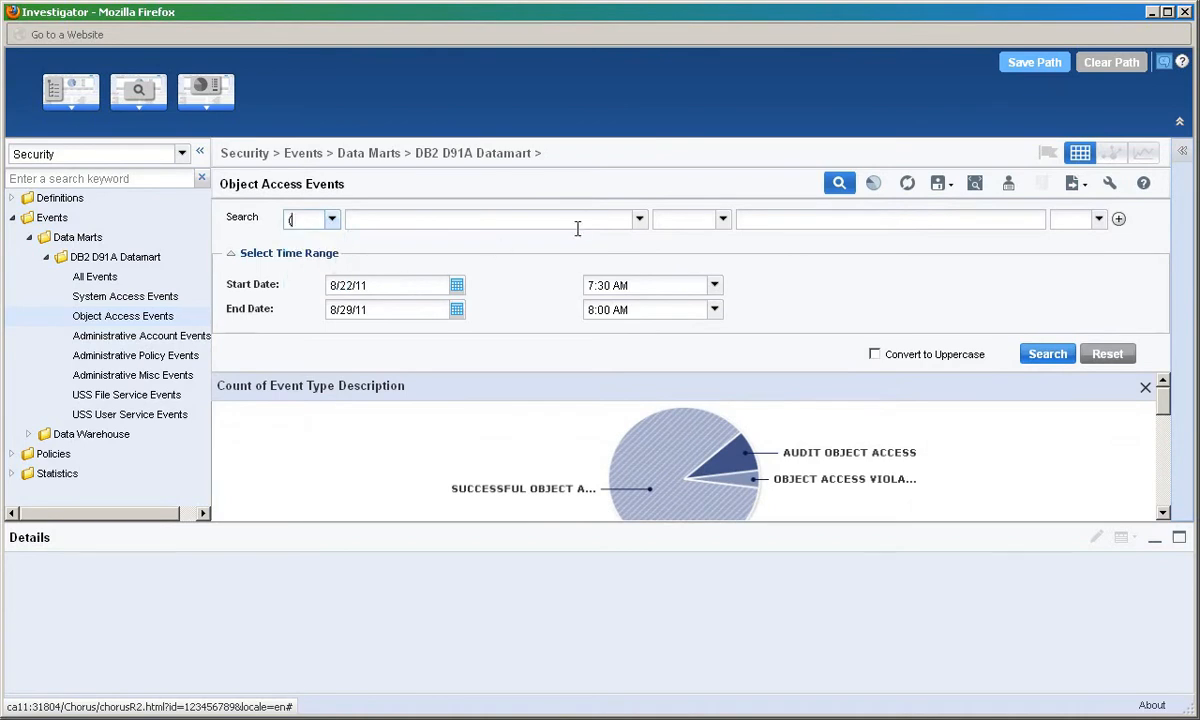
left_click(640, 220)
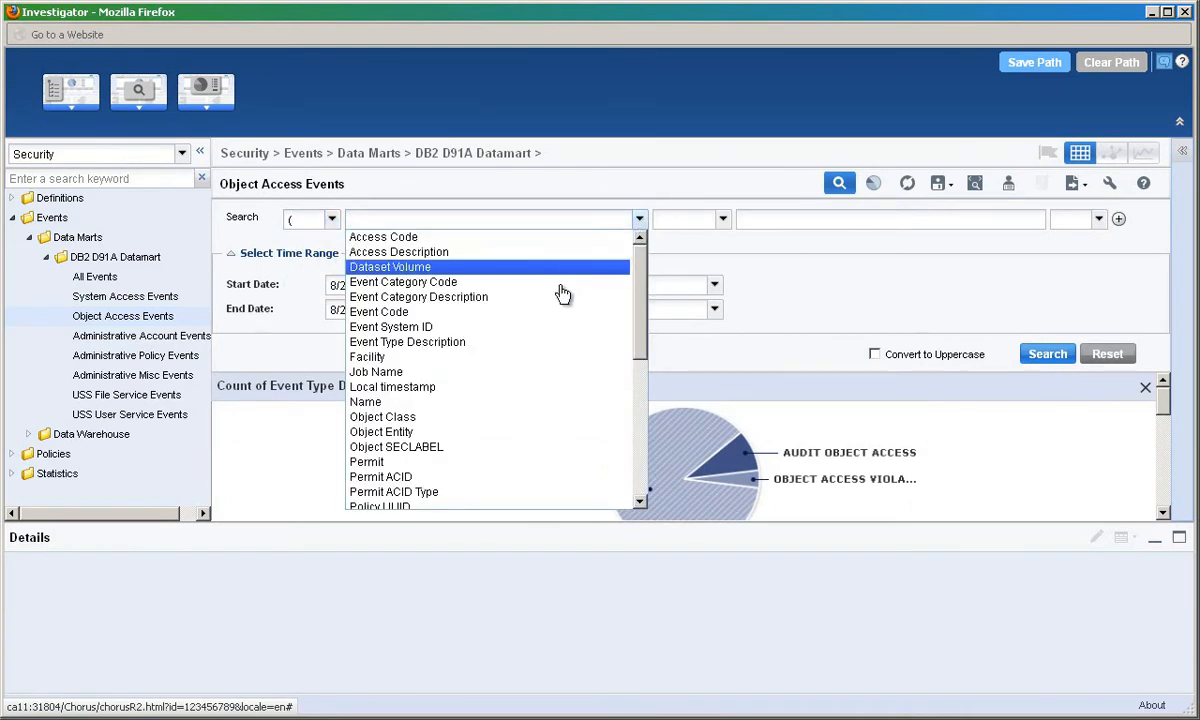
left_click(531, 347)
left_click(722, 220)
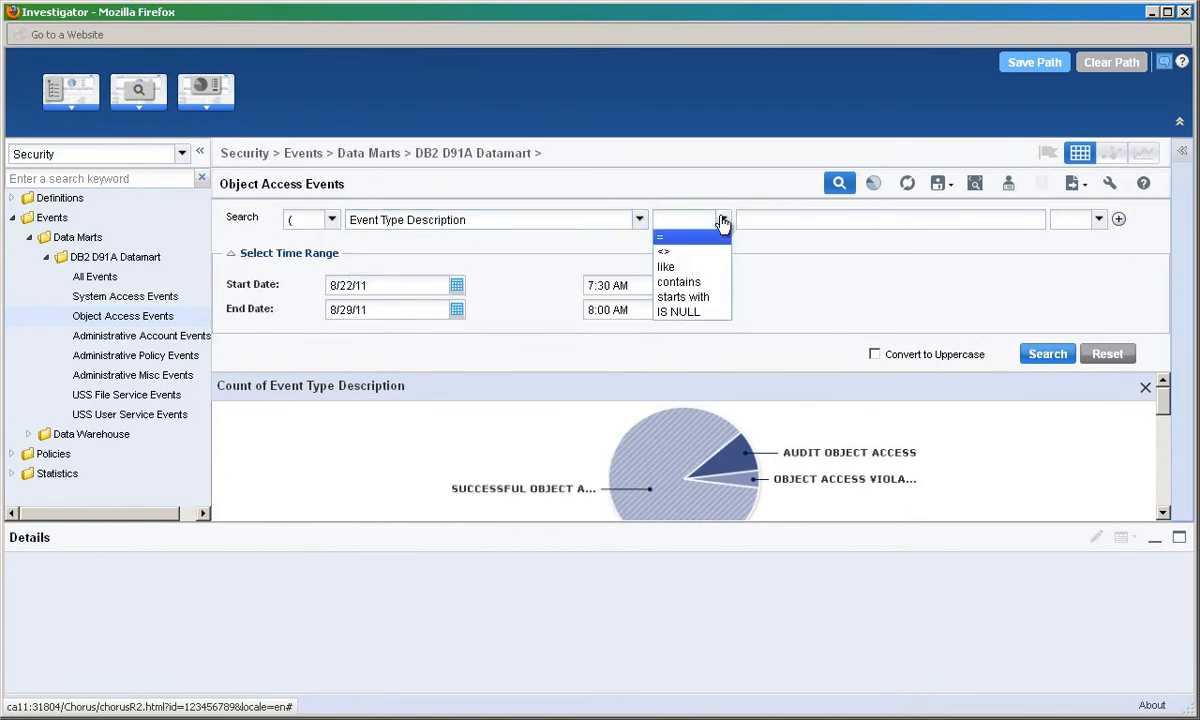
left_click(683, 297)
left_click(763, 222)
type("AUDIT")
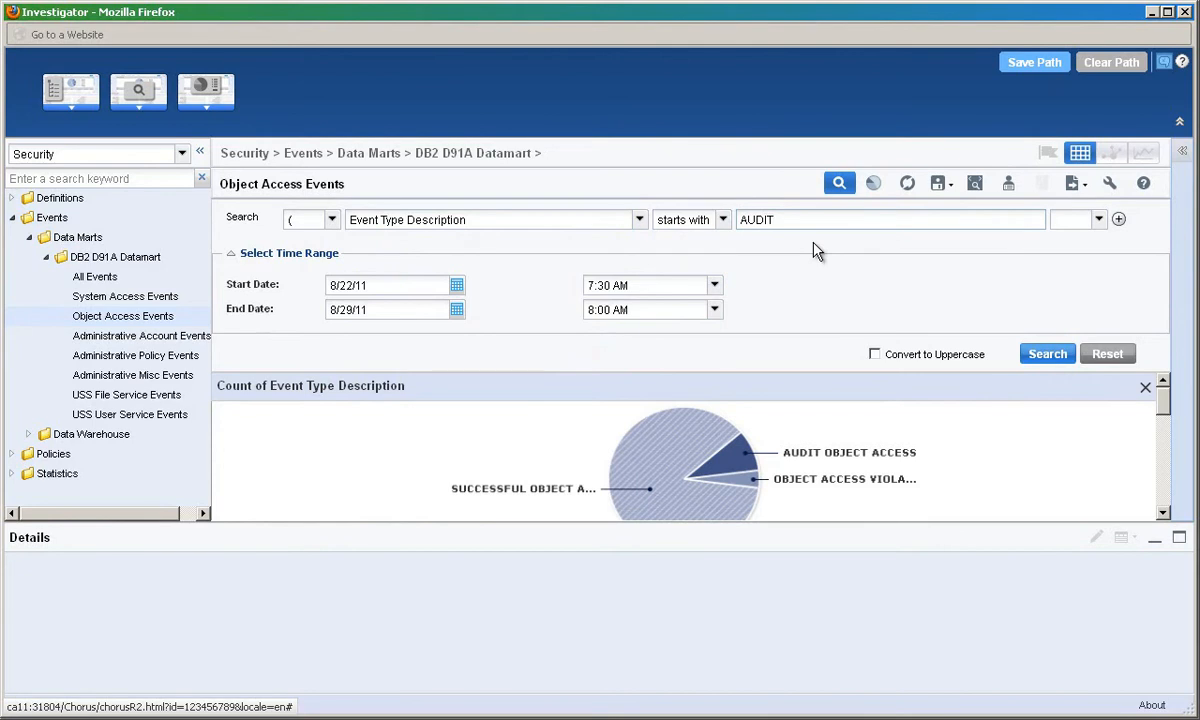
Step: Add a second search condition: OR Event Type Description contains VIOLATION, ending with a closing parenthesis
left_click(1119, 220)
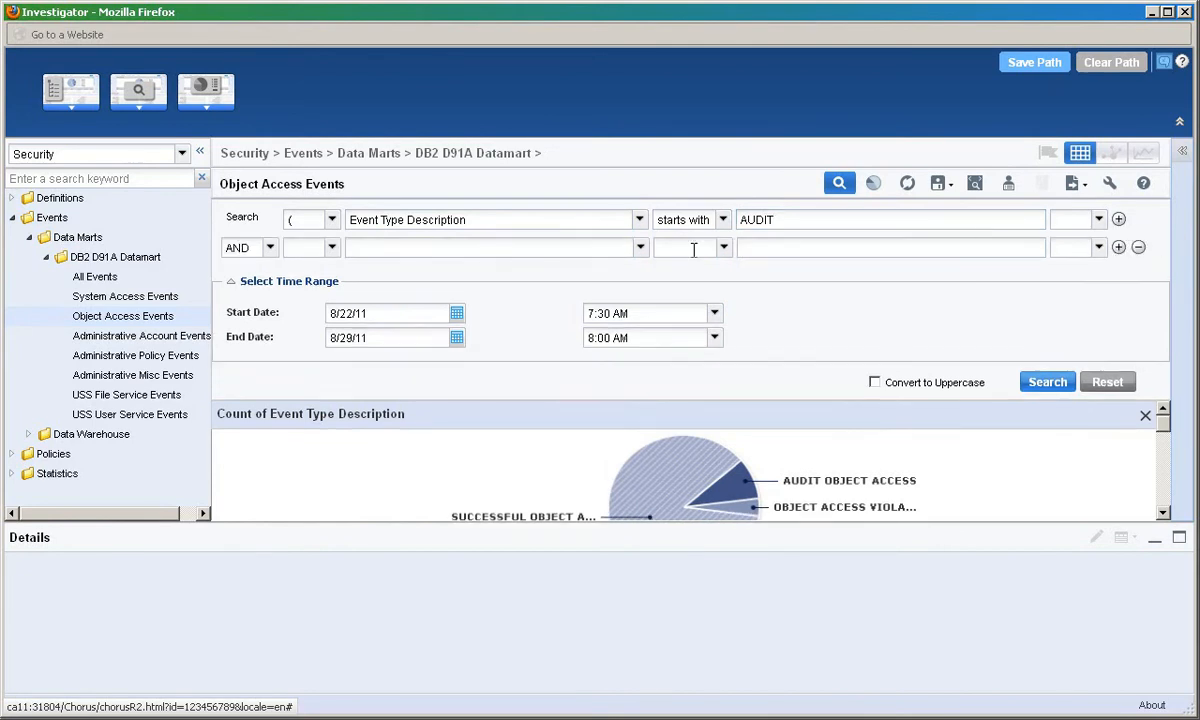
left_click(270, 249)
left_click(246, 280)
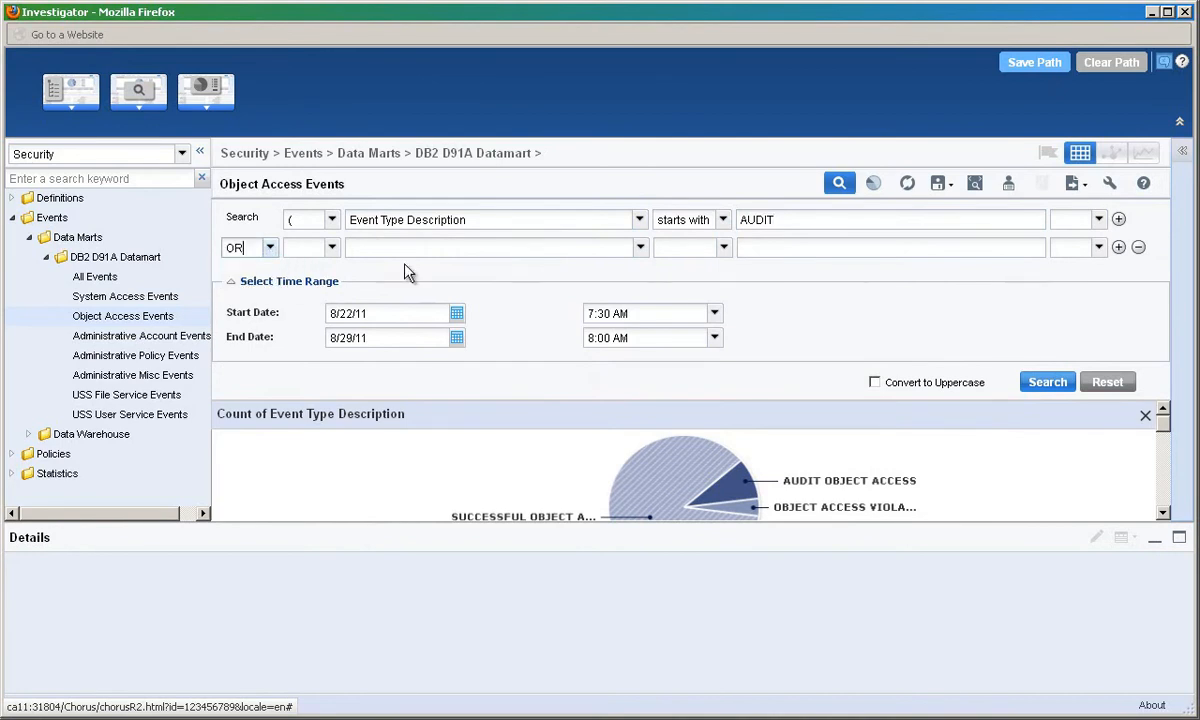
left_click(640, 248)
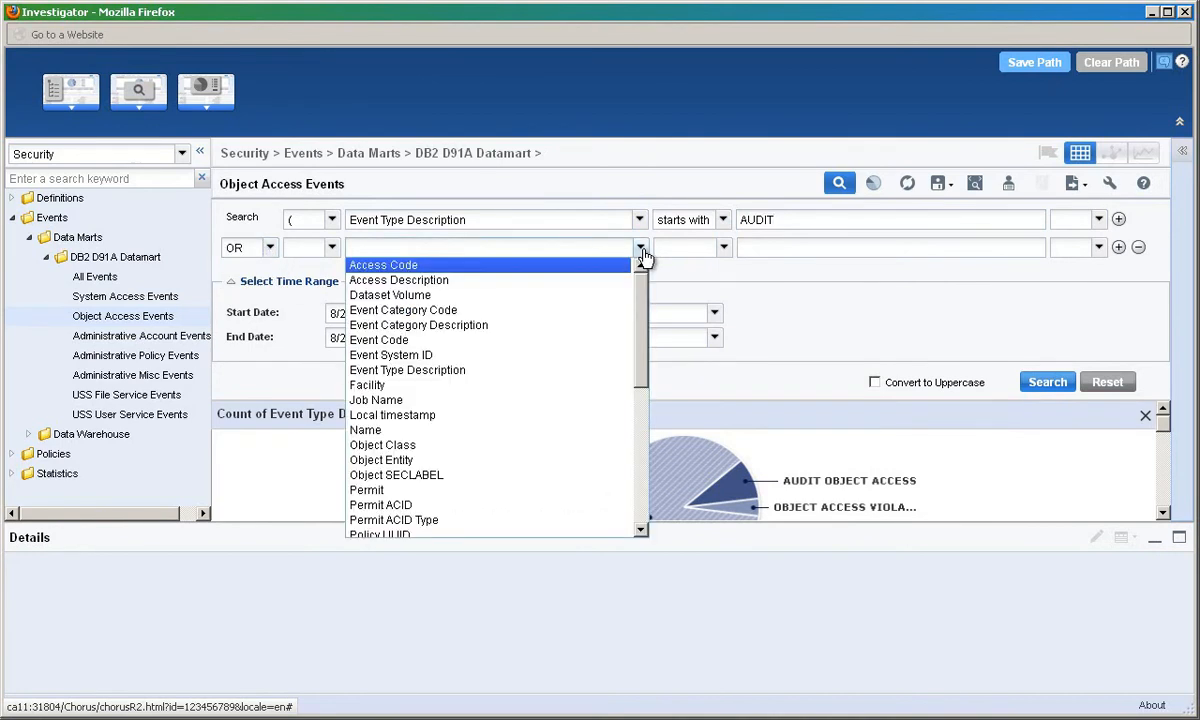
left_click(545, 370)
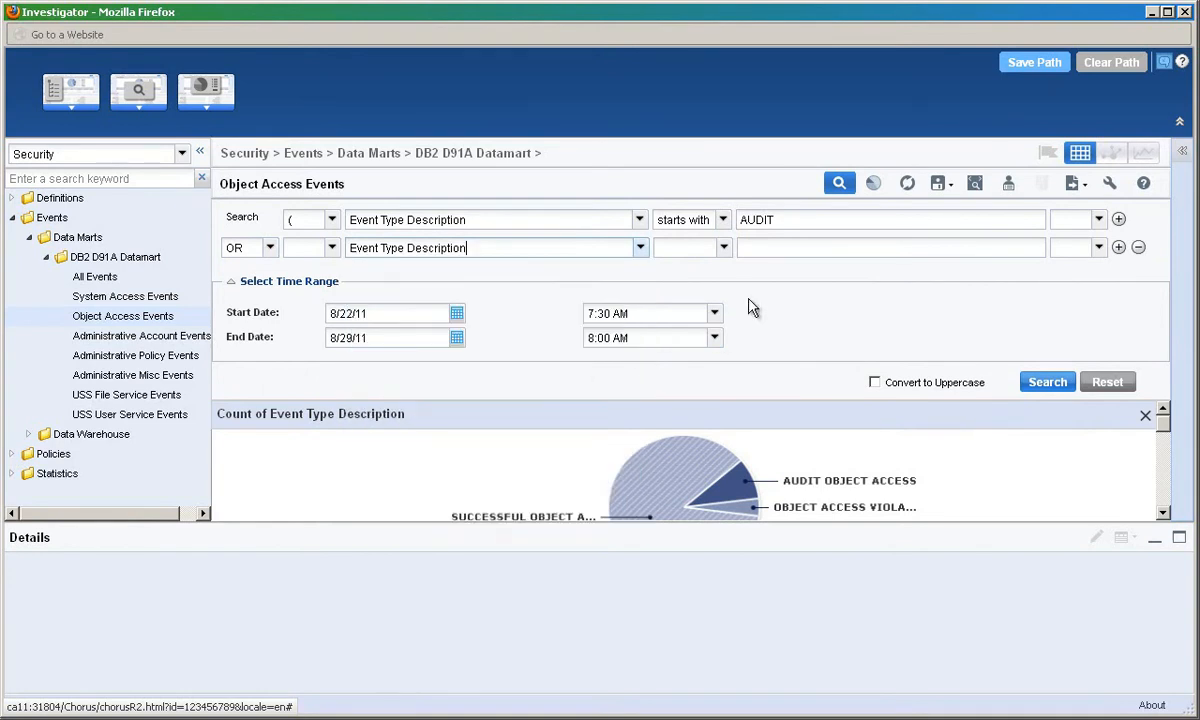
left_click(719, 248)
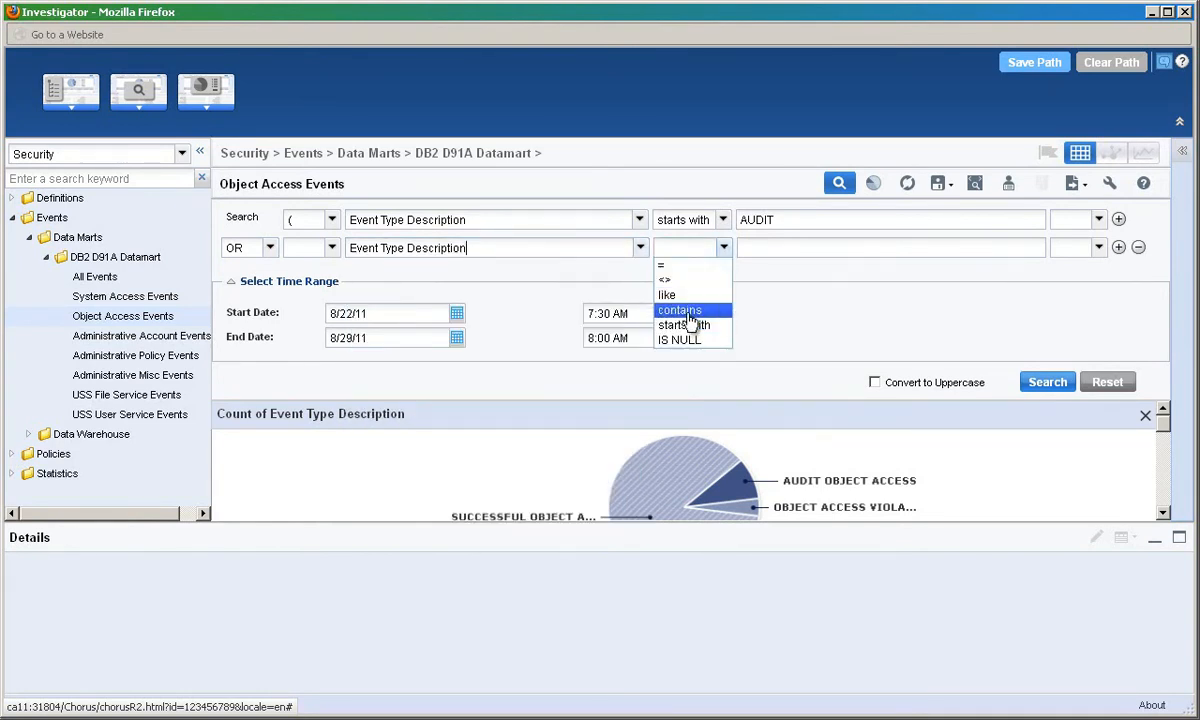
left_click(682, 310)
left_click(760, 250)
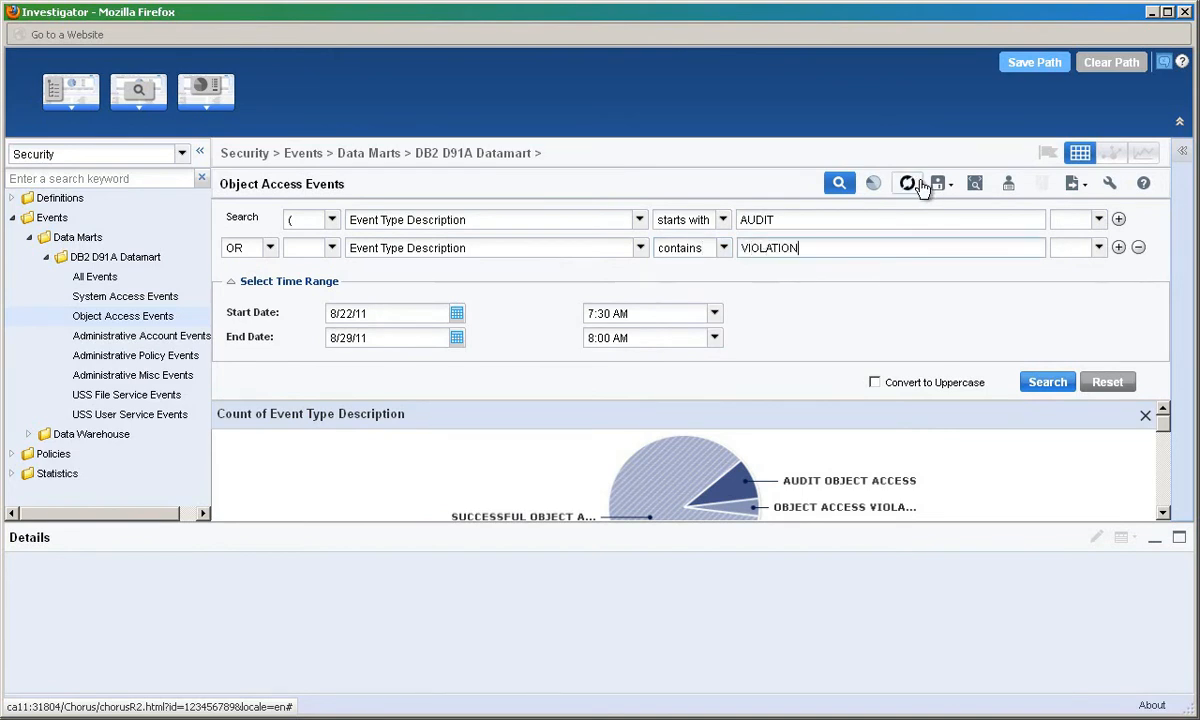
left_click(1098, 249)
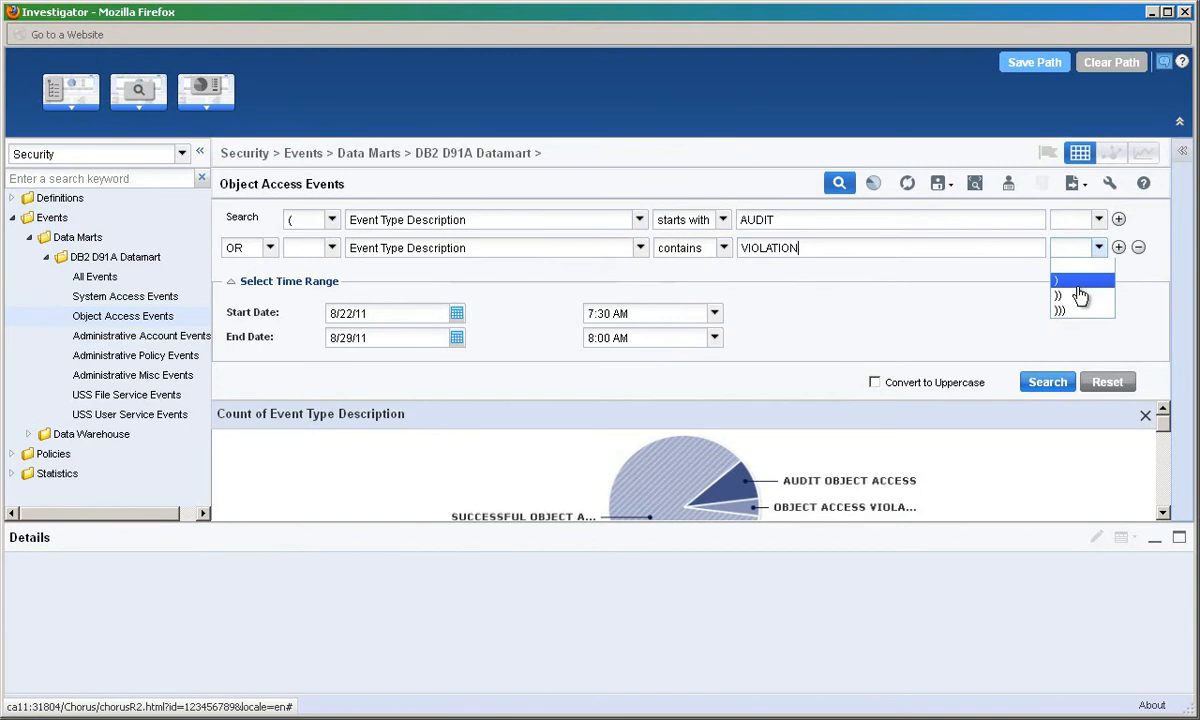
left_click(1062, 281)
Step: Define a third condition in parentheses, AND Object Class = DATASET, and run the search
left_click(640, 277)
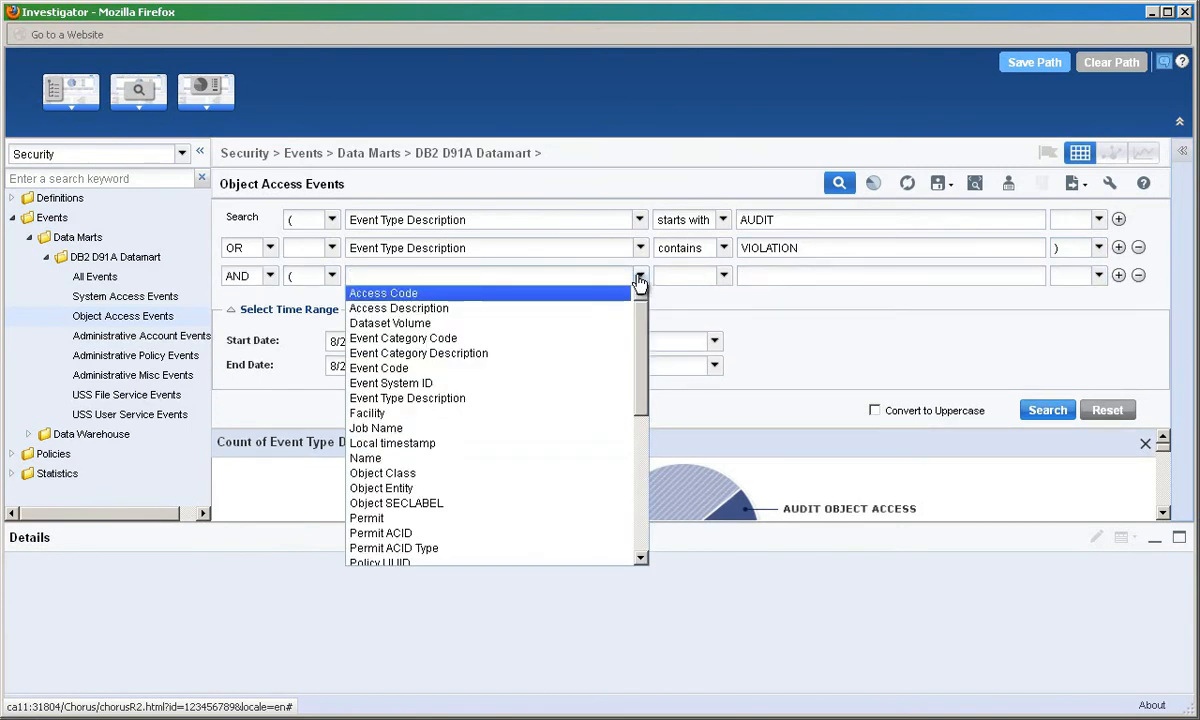
left_click(395, 473)
left_click(724, 277)
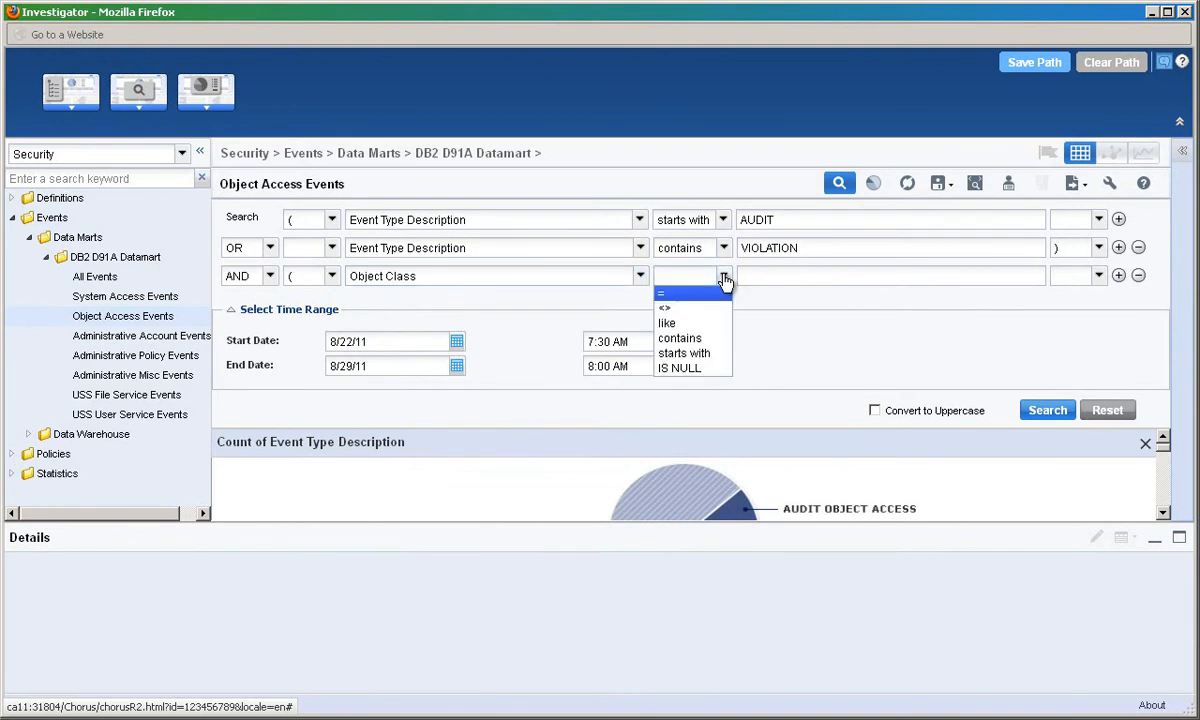
left_click(694, 301)
left_click(738, 279)
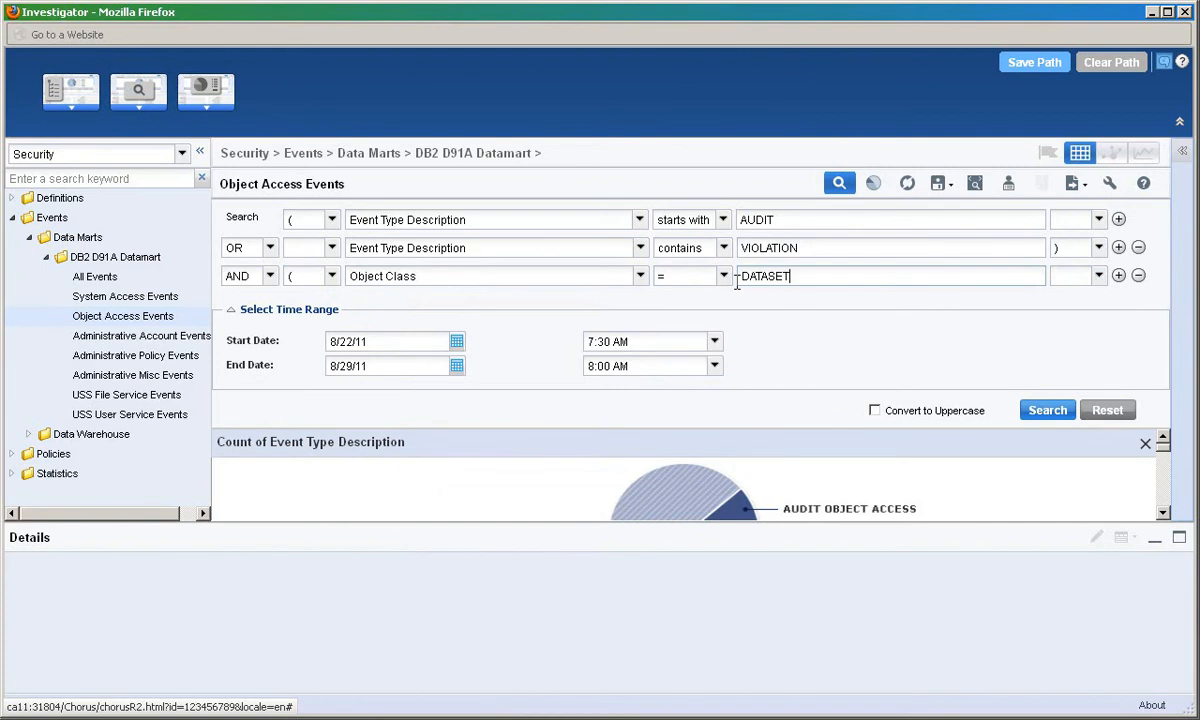
left_click(1101, 284)
left_click(1082, 312)
left_click(1047, 412)
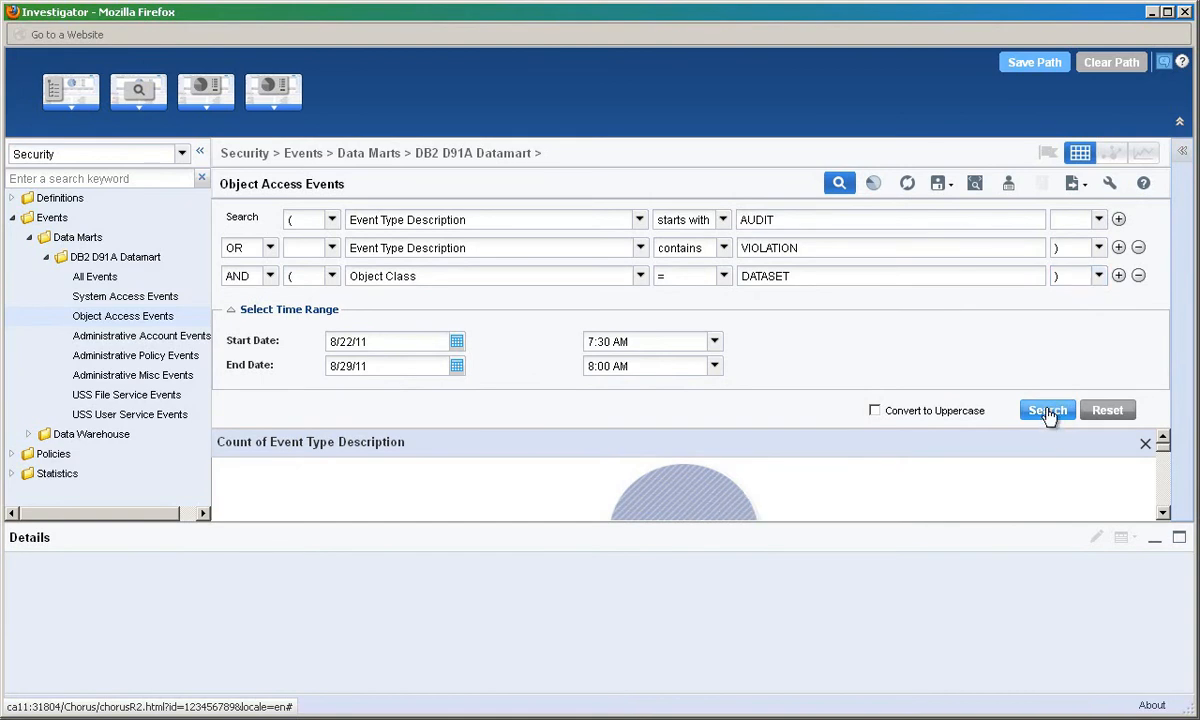
Step: View the updated Event Type Description count chart, close it and hide the search filter to reveal the events table
left_click_drag(1164, 448, 1165, 454)
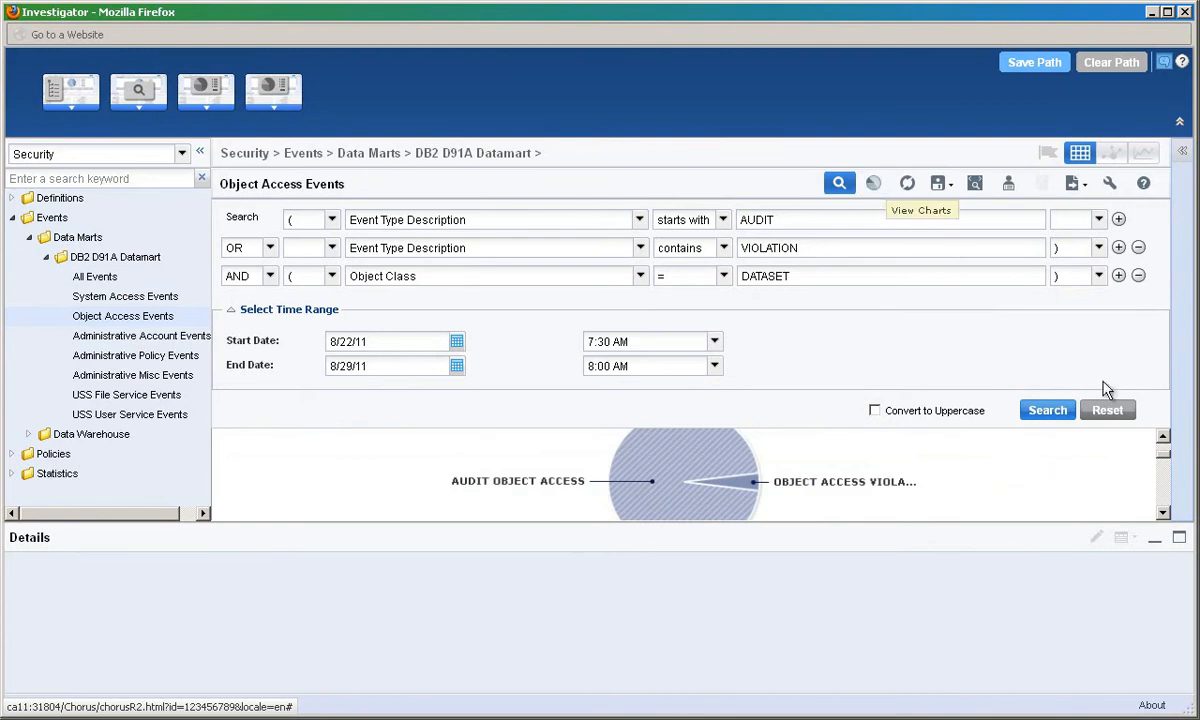
left_click(1163, 440)
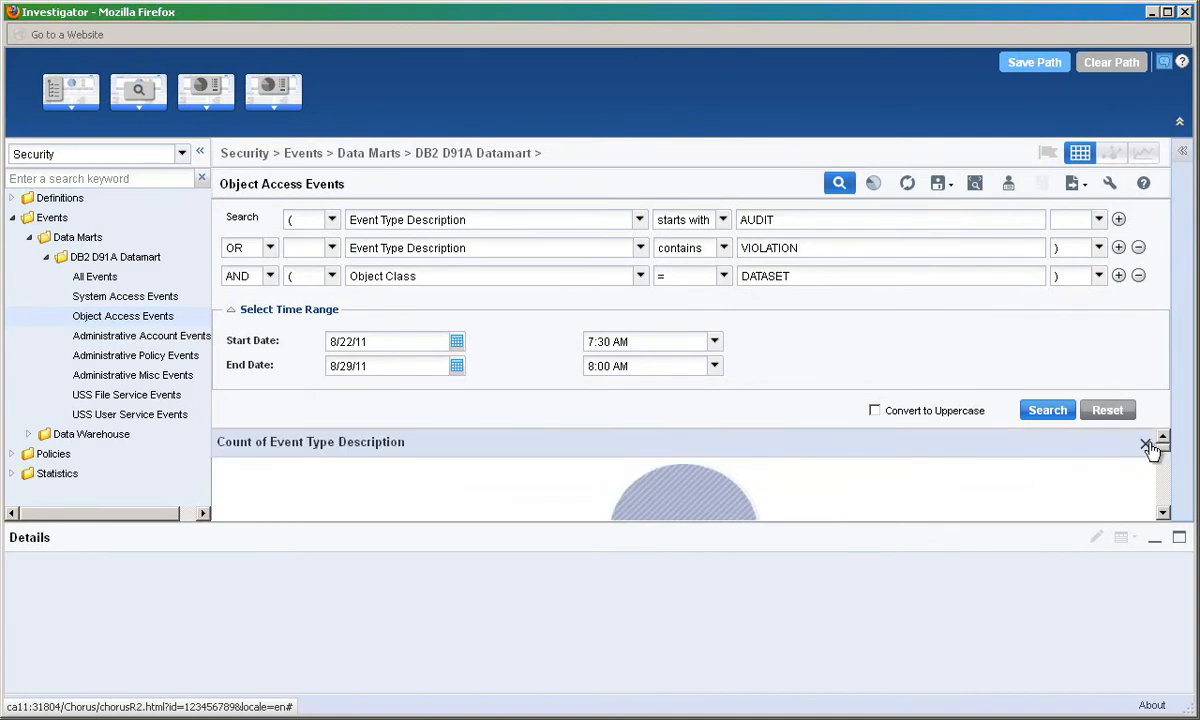
left_click(1146, 443)
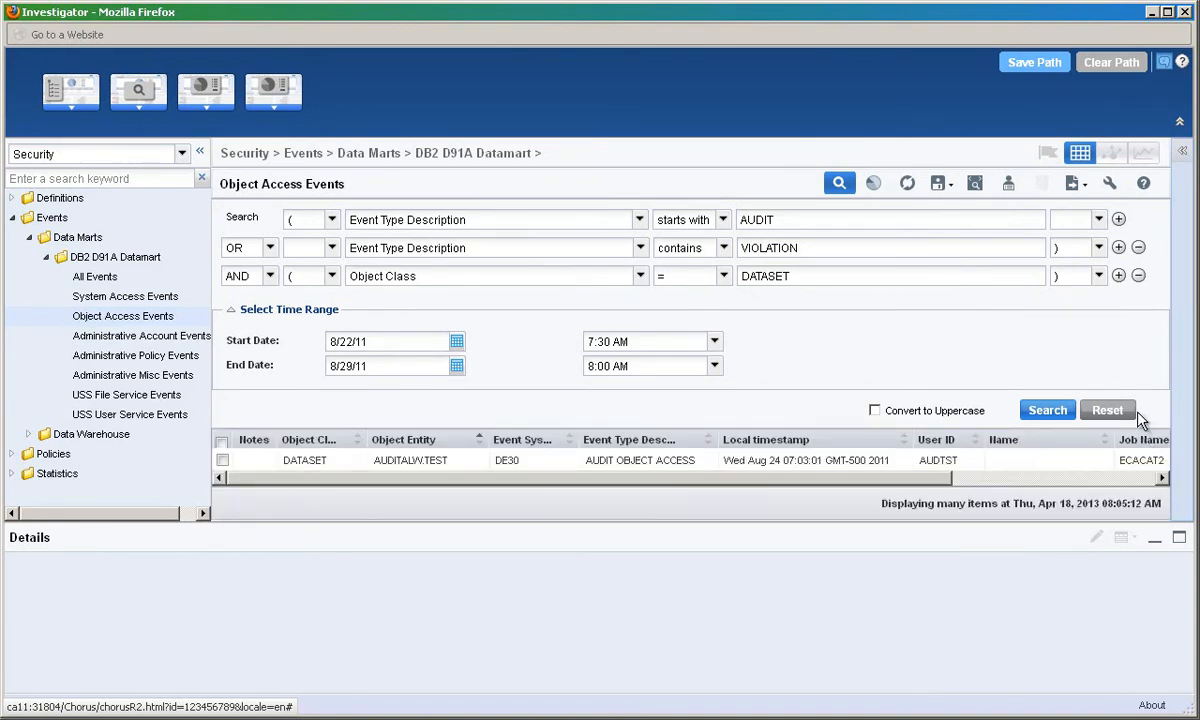
left_click(838, 186)
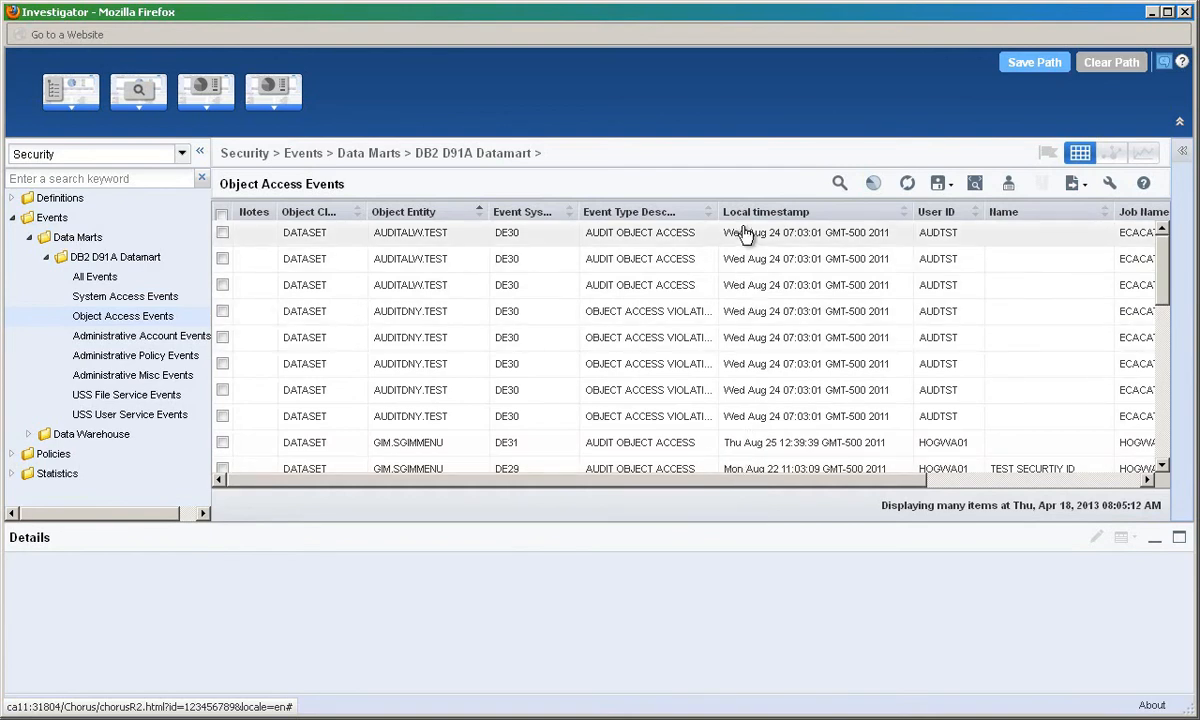
Step: Review the available Object Accesses and User columns and the selected columns in the column configuration, and cancel it
left_click(1112, 186)
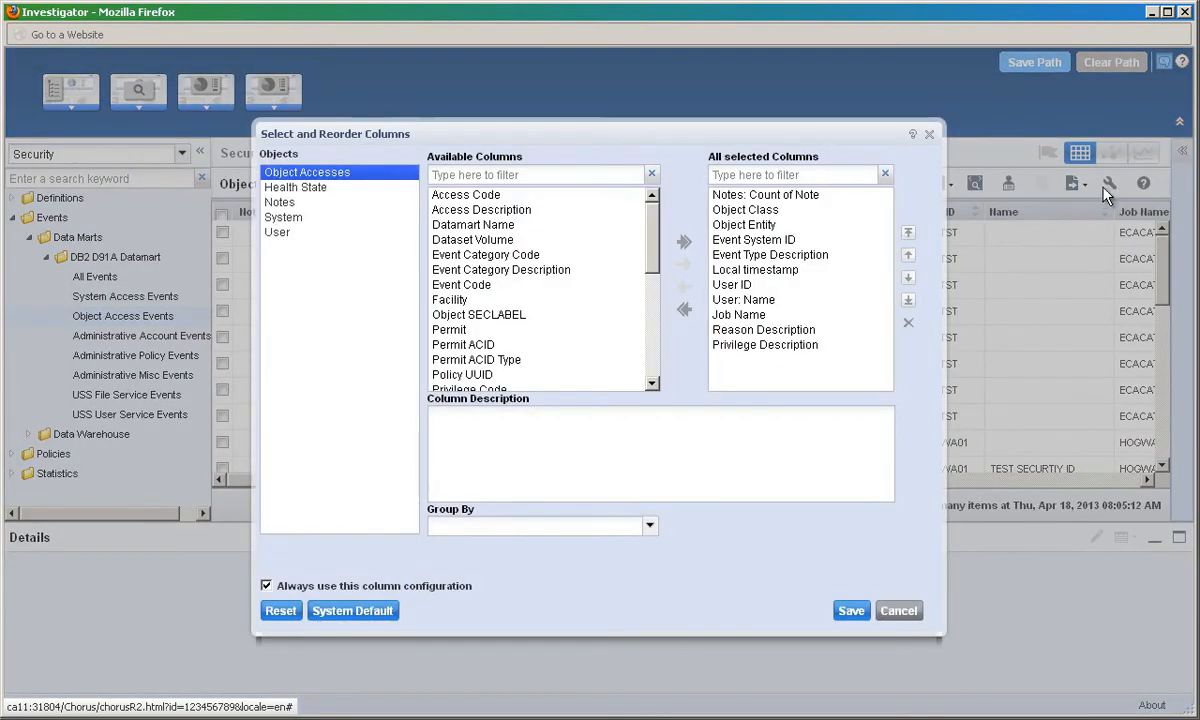
left_click(525, 225)
left_click_drag(510, 278, 501, 349)
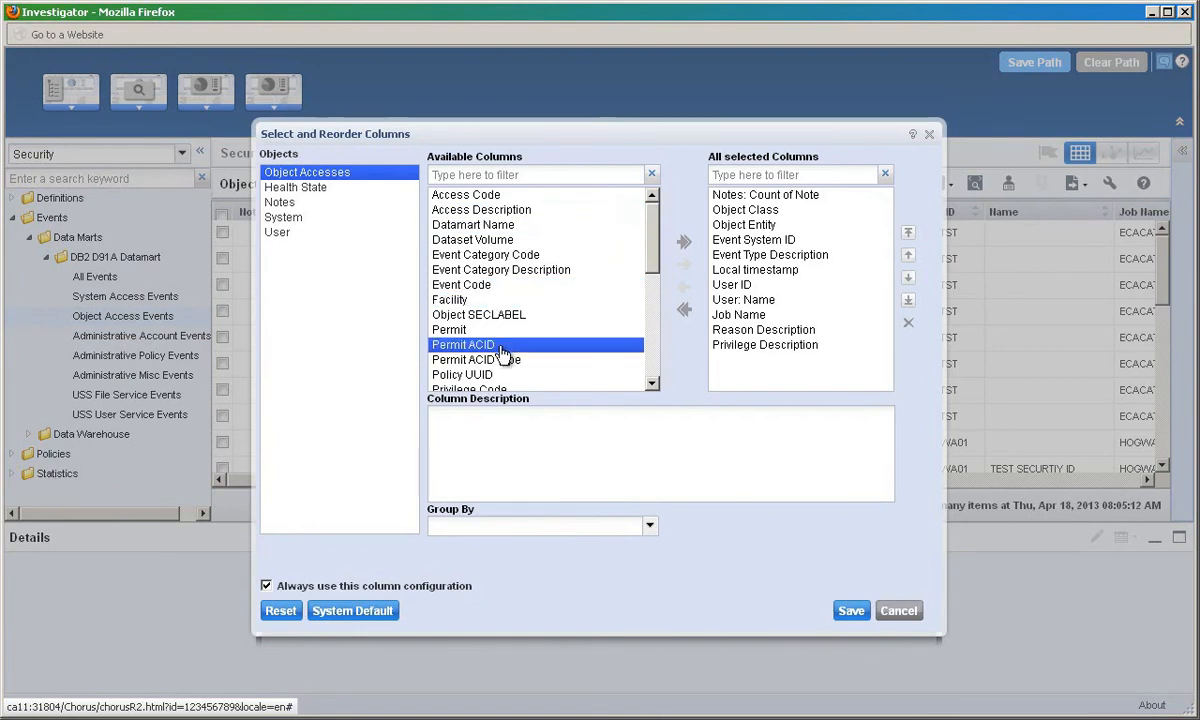
left_click(294, 236)
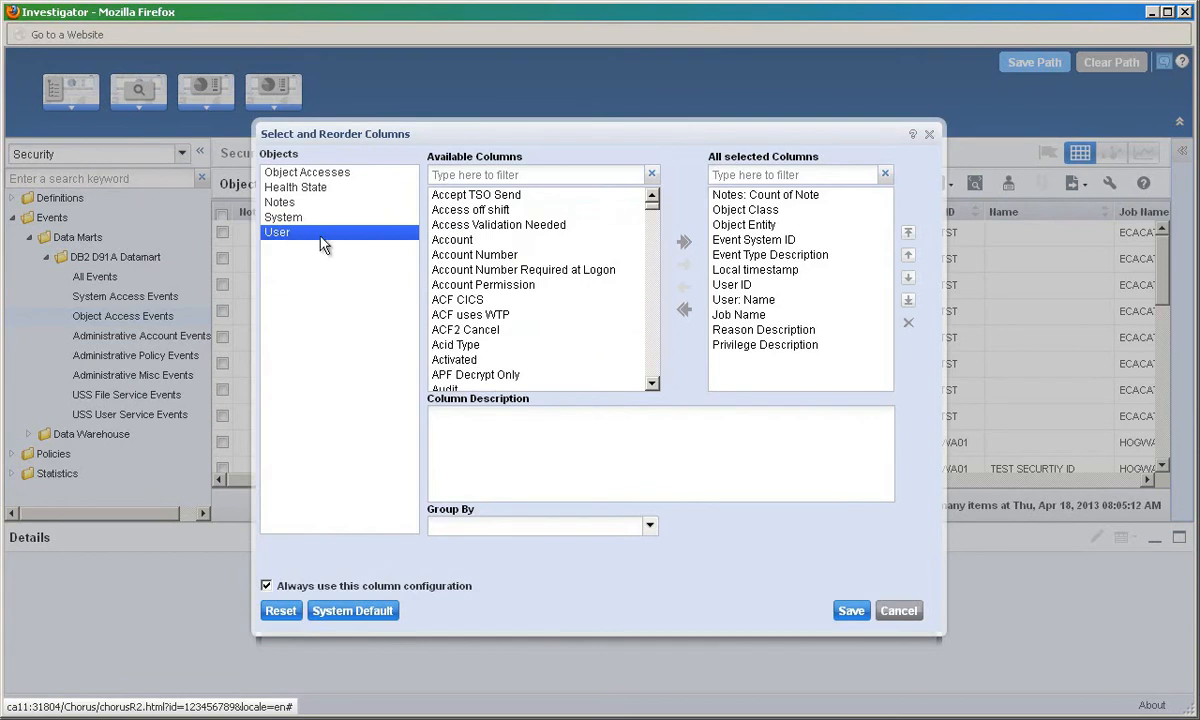
left_click(752, 316)
left_click(766, 301)
left_click(899, 612)
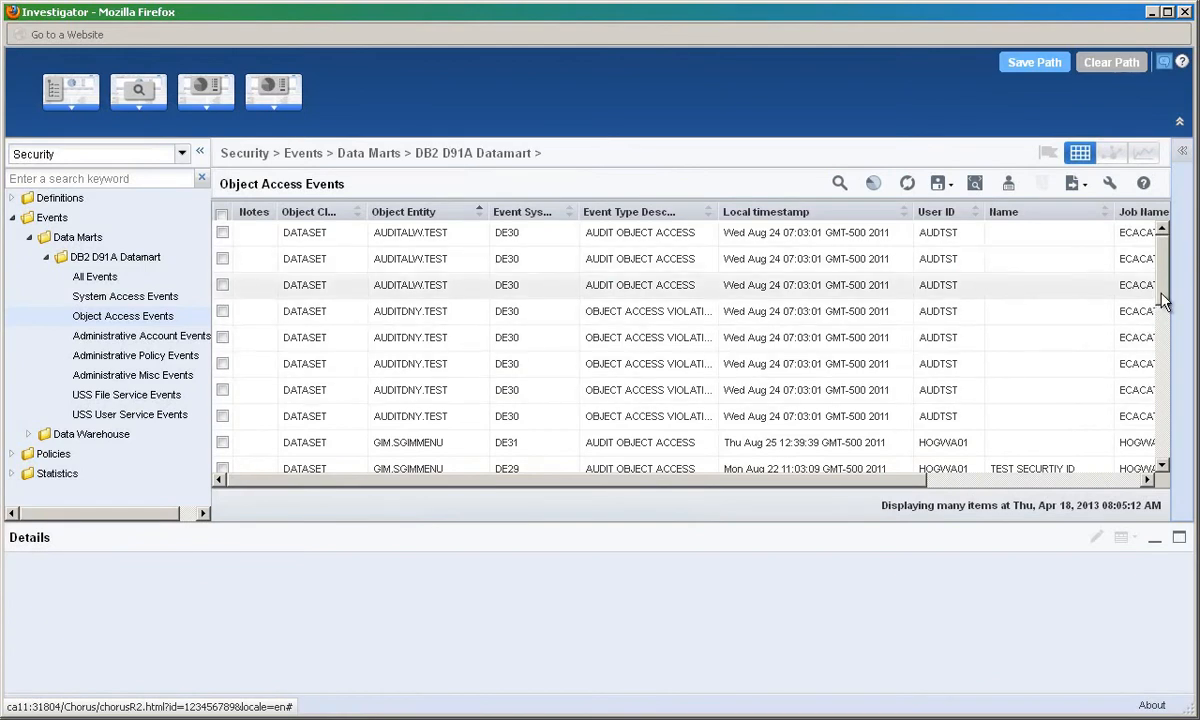
Step: Browse through the filtered object access events and collapse the navigation tree to widen the table
left_click_drag(1163, 295, 1163, 367)
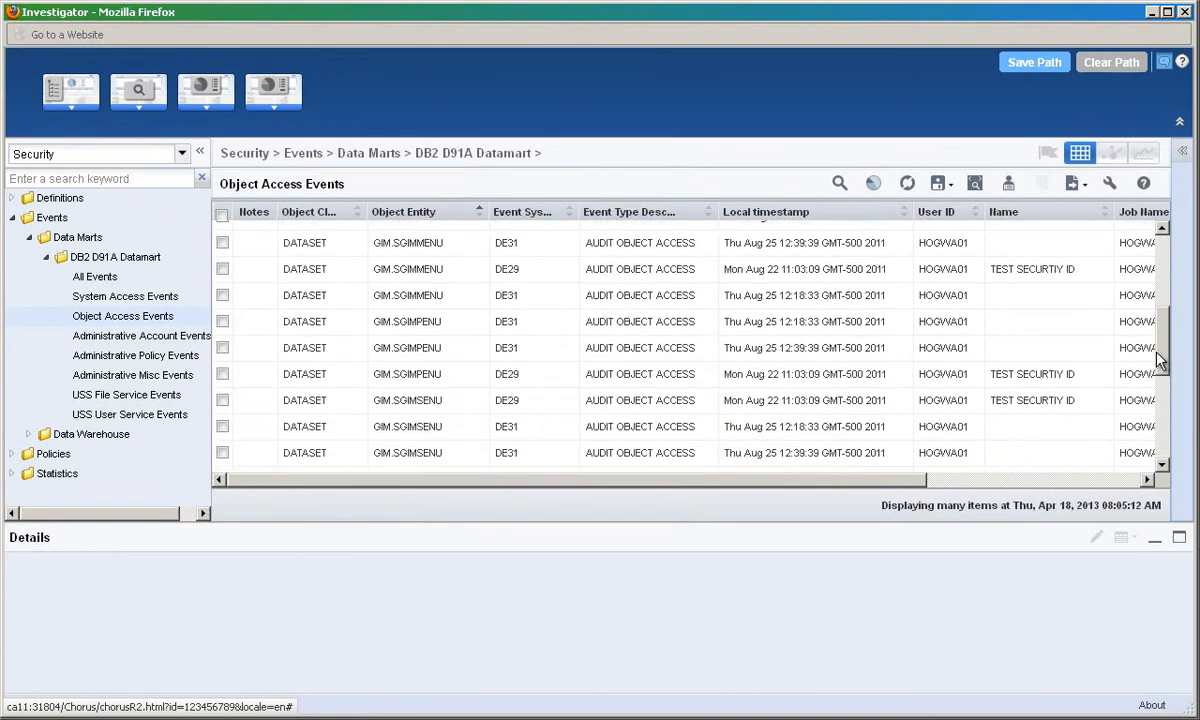
left_click_drag(1163, 347, 1162, 450)
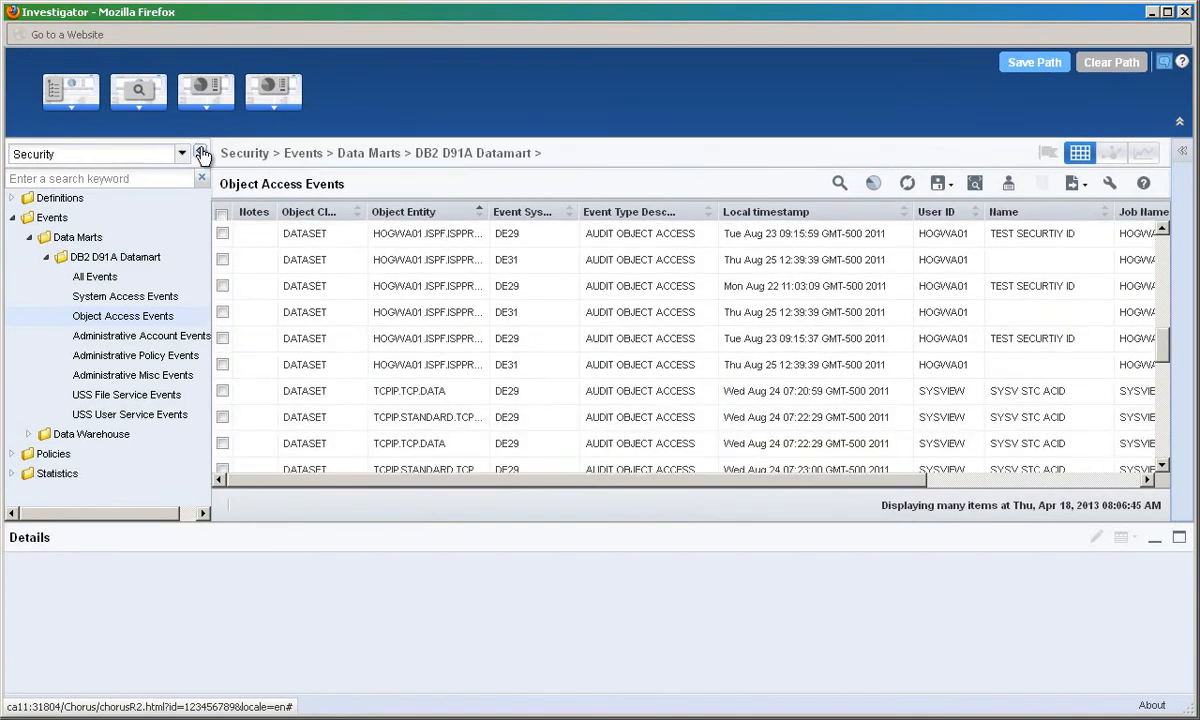
left_click(201, 154)
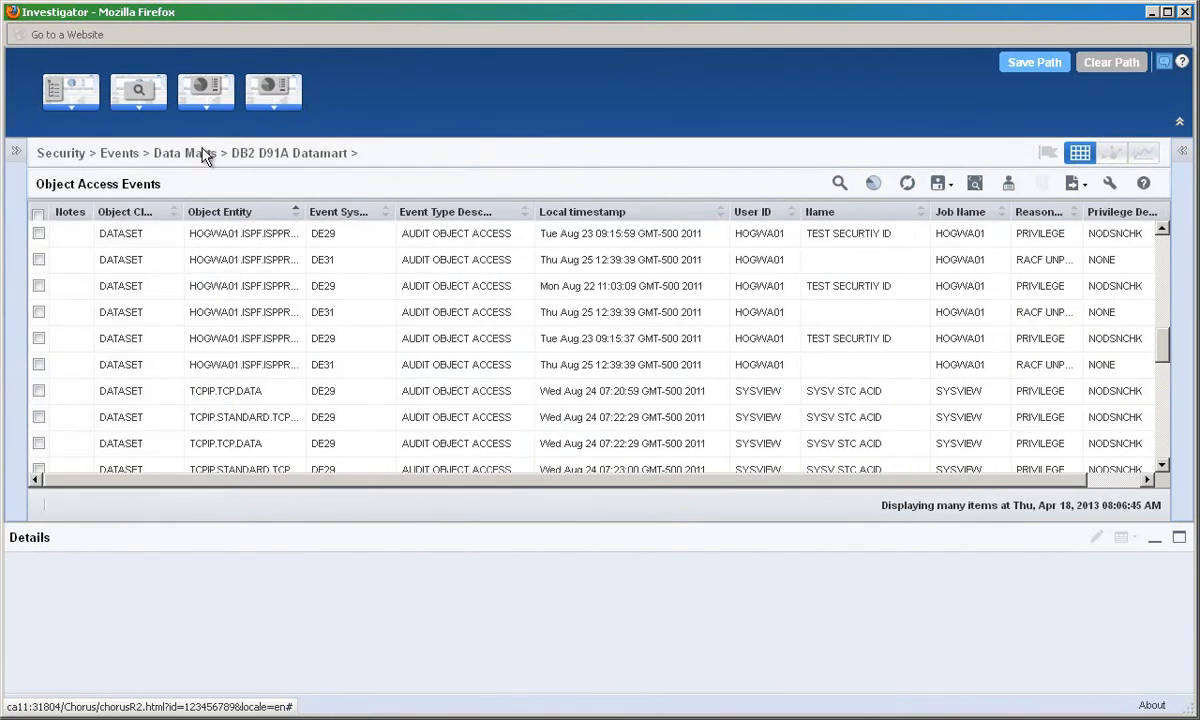
Step: Examine the details of the Tue Aug 23 09:15:59 audit event in an enlarged pane, and collapse the details and actions
left_click(323, 243)
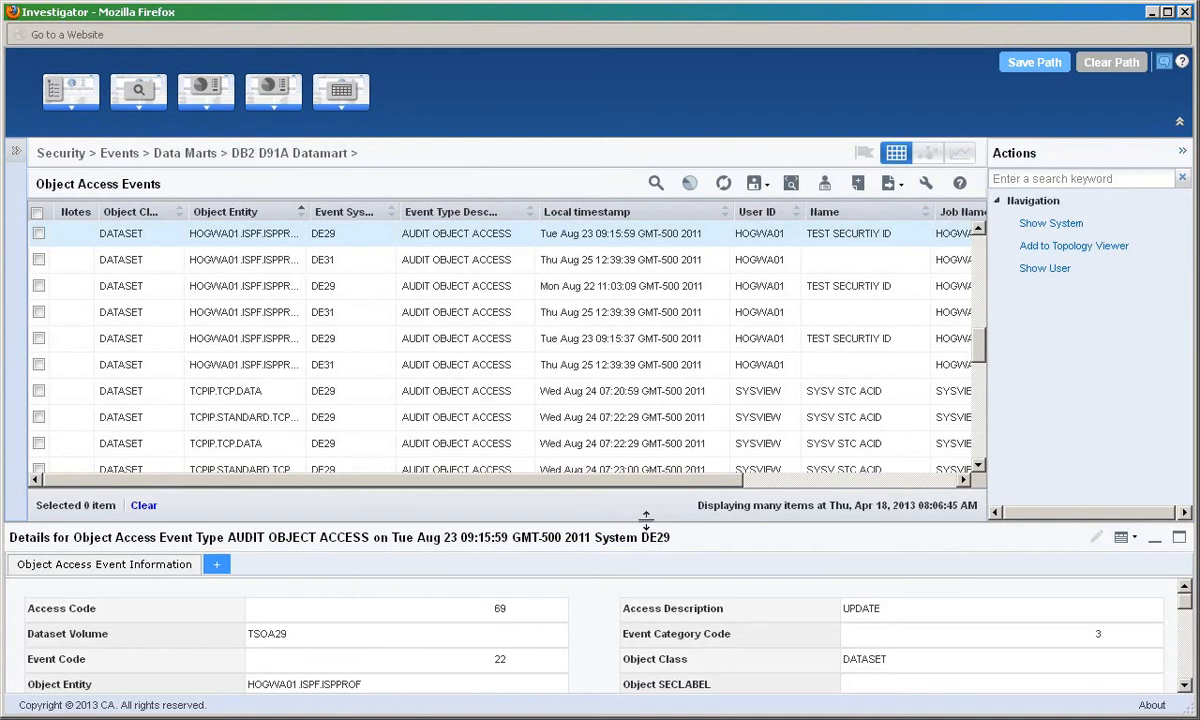
left_click_drag(640, 343, 636, 337)
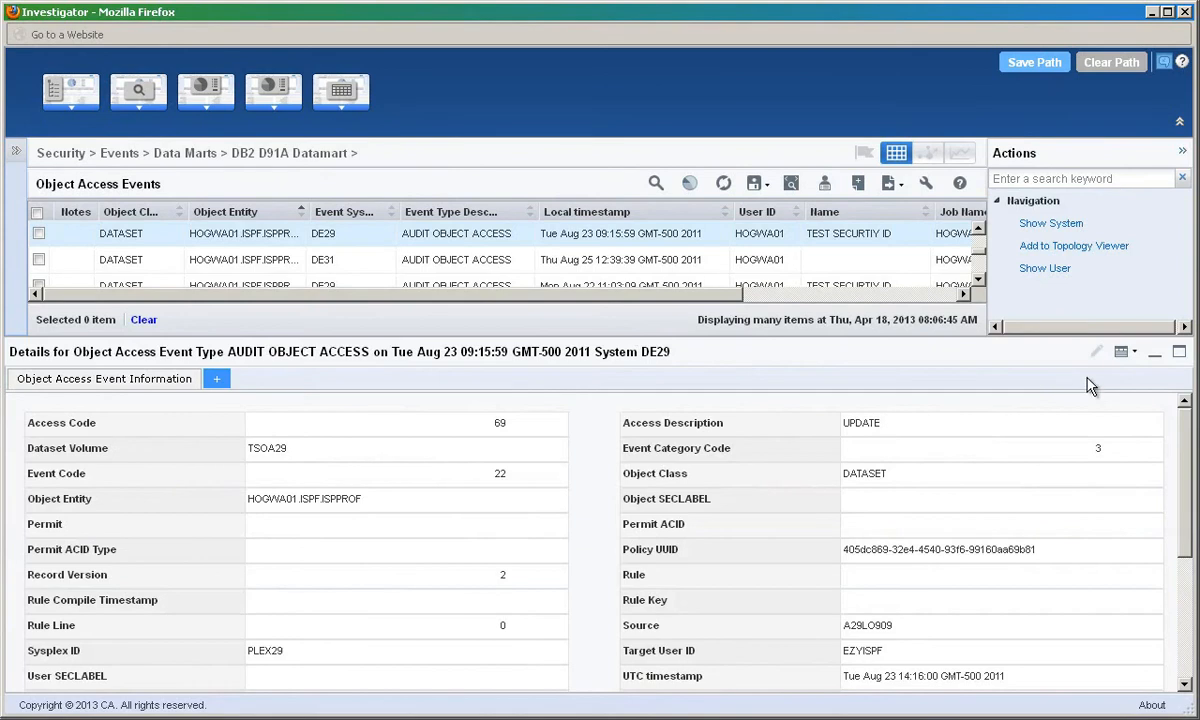
left_click(1155, 352)
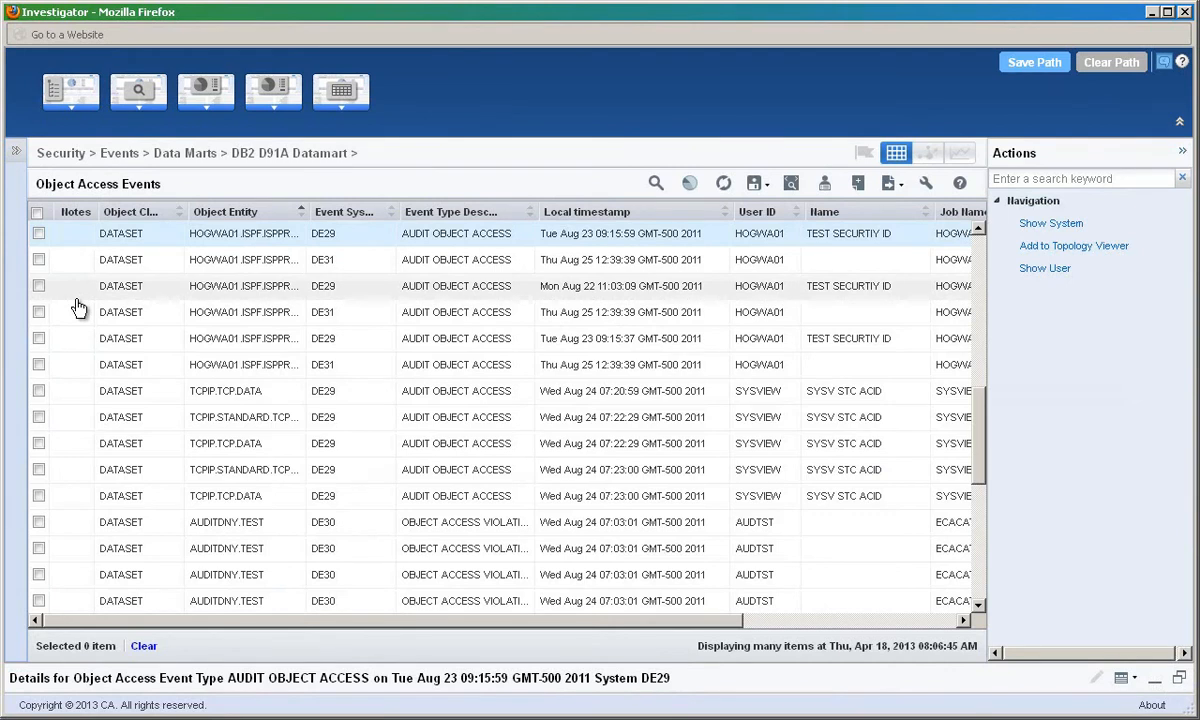
left_click(1183, 153)
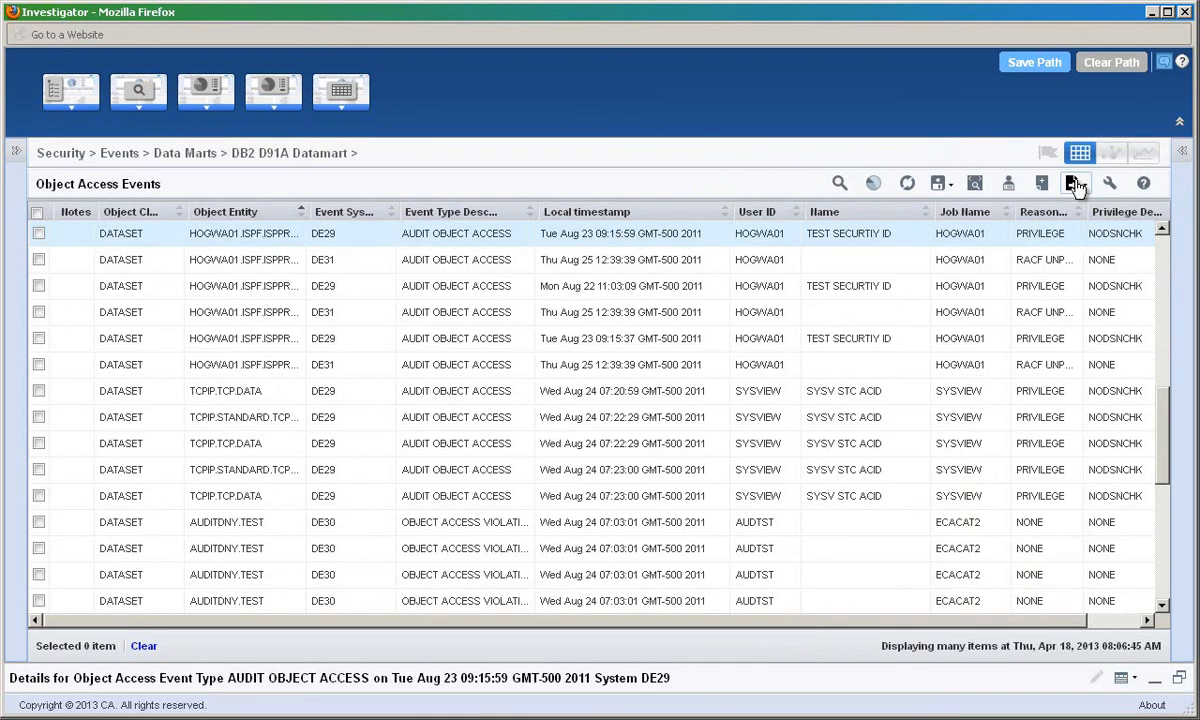
Step: Export the filtered object access events to CSV and open chorusdata.csv with Microsoft Excel
left_click(950, 188)
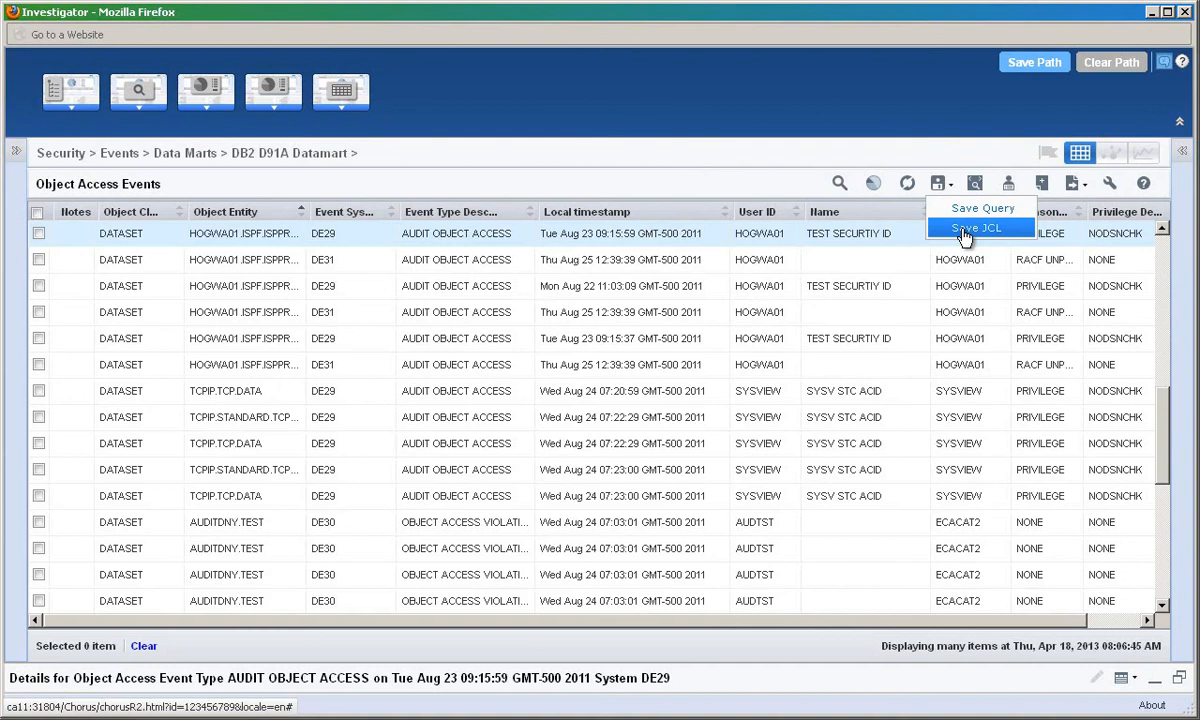
left_click(1074, 185)
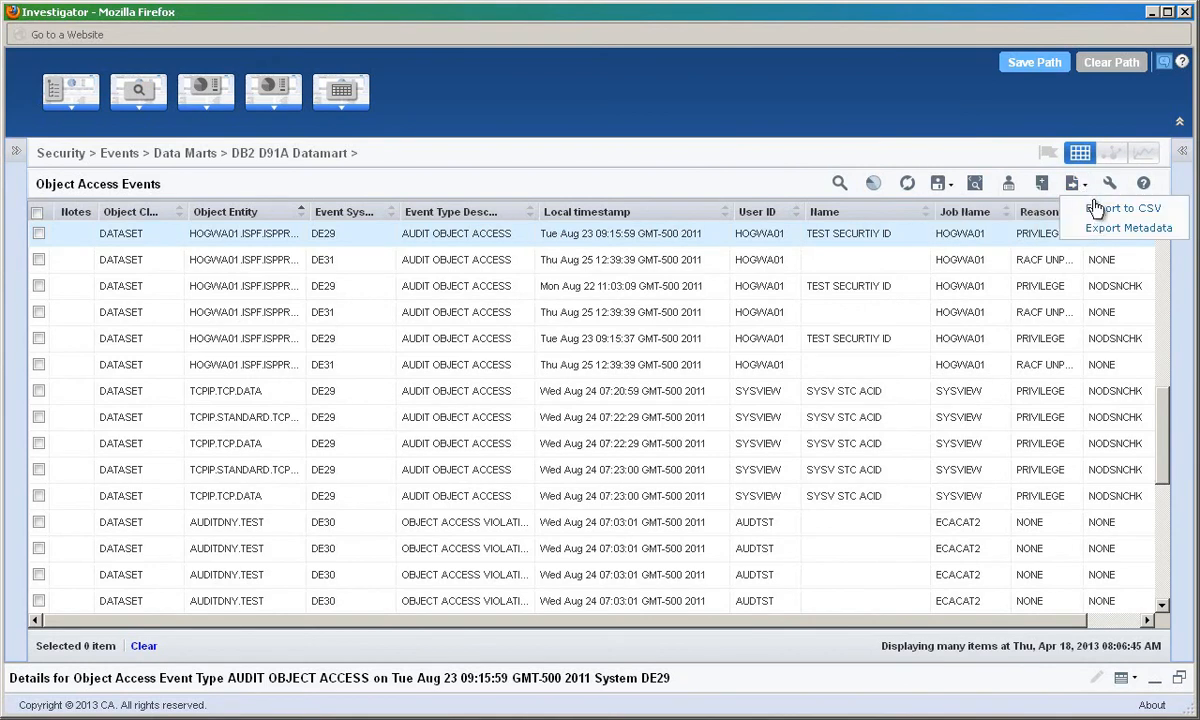
left_click(1032, 203)
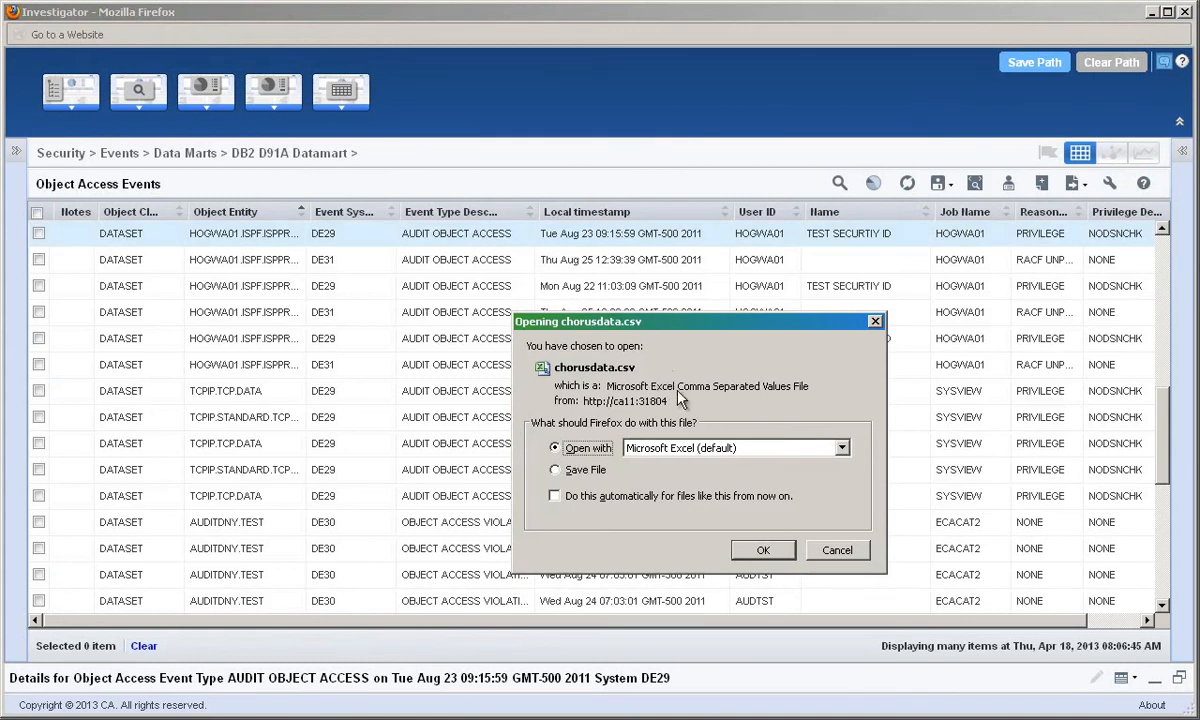
left_click(763, 550)
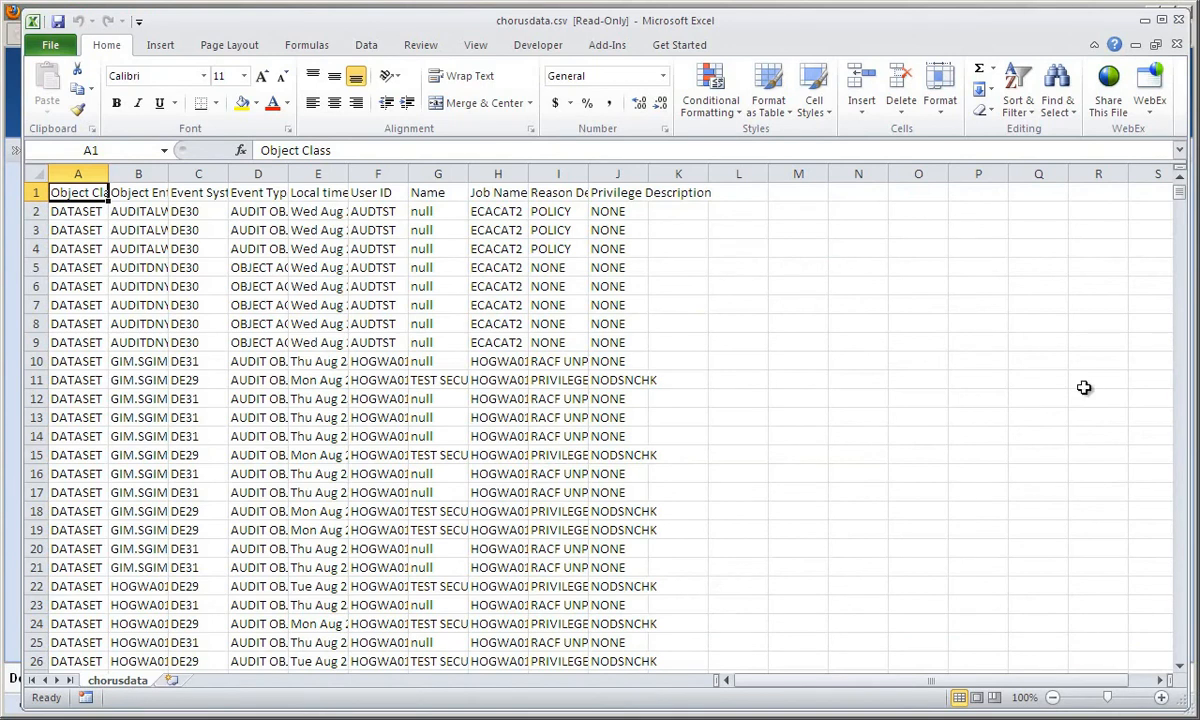
Step: Fit the Object Class and Object Entity columns to their contents, and close chorusdata.csv without saving
double_click(105, 180)
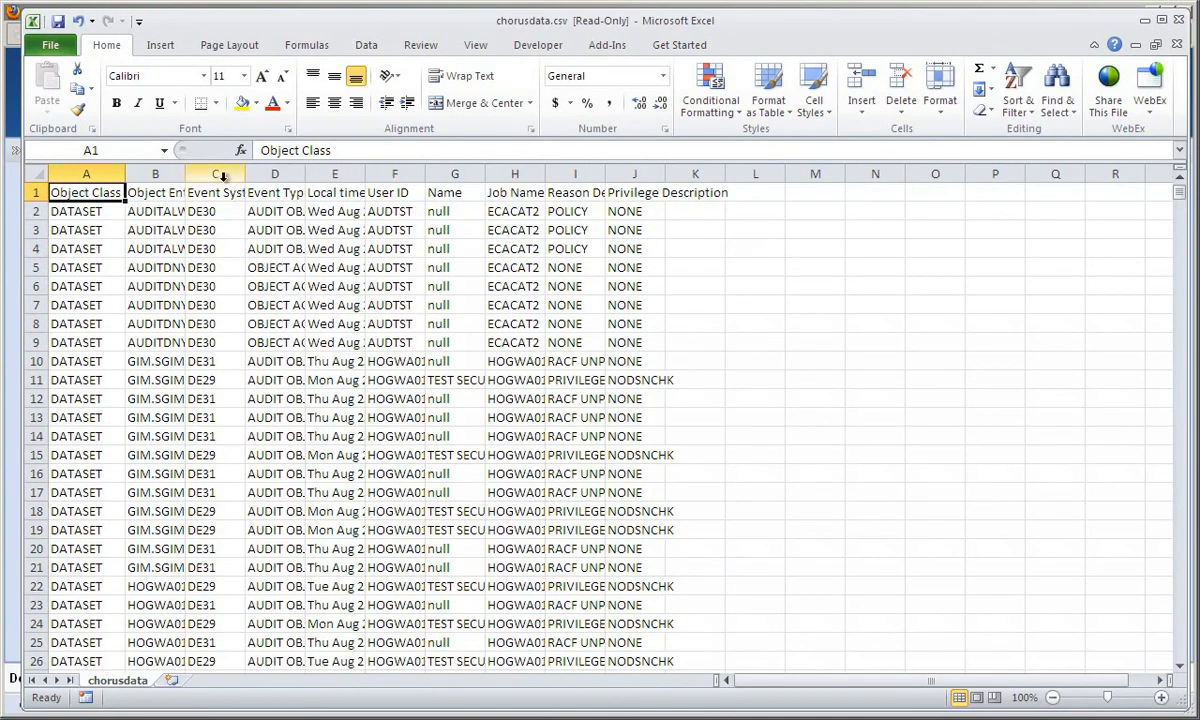
double_click(185, 180)
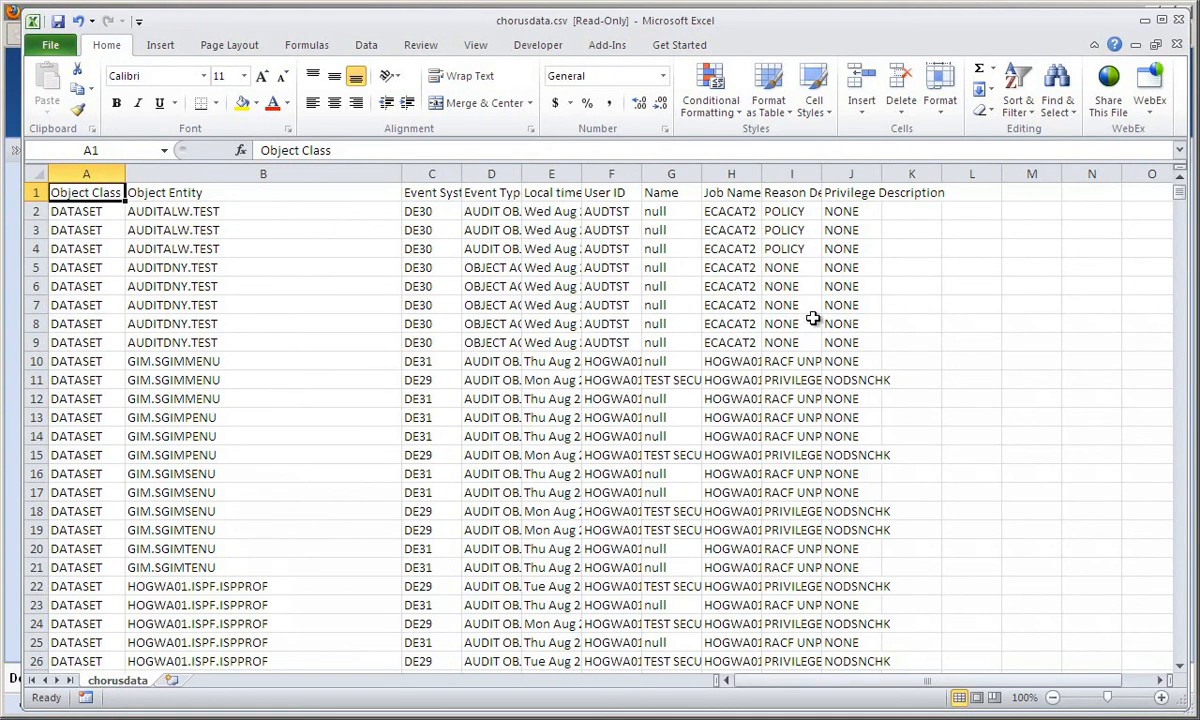
left_click(1179, 21)
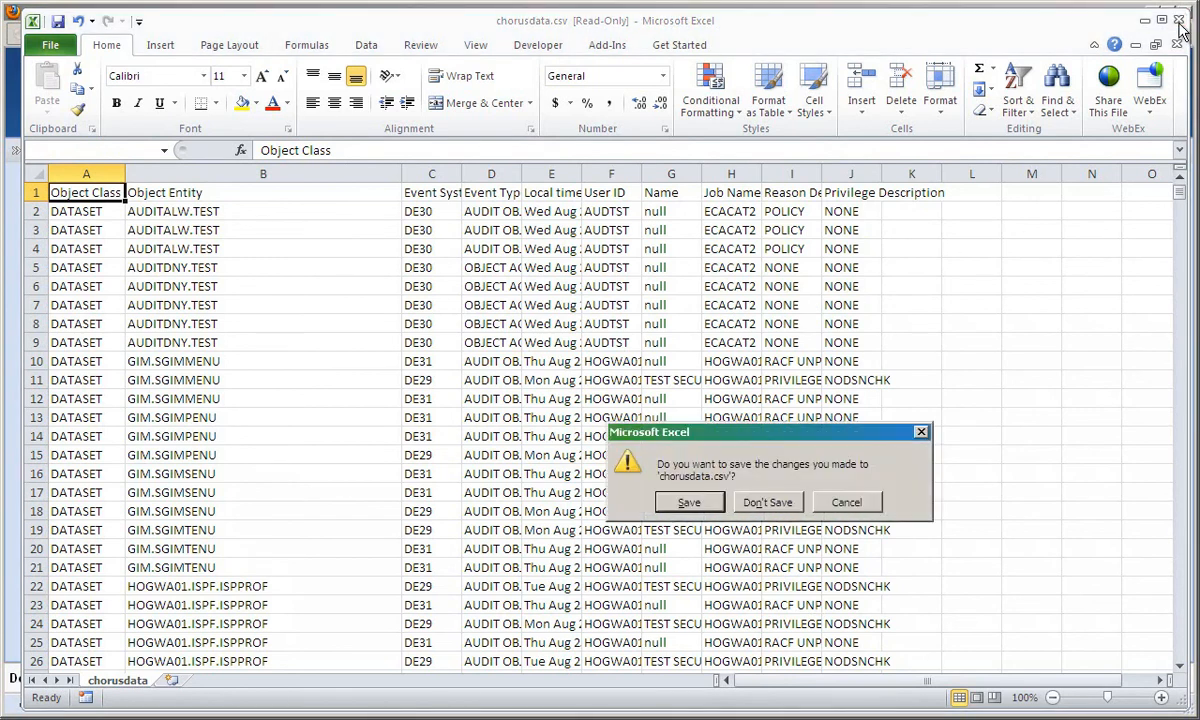
left_click(760, 504)
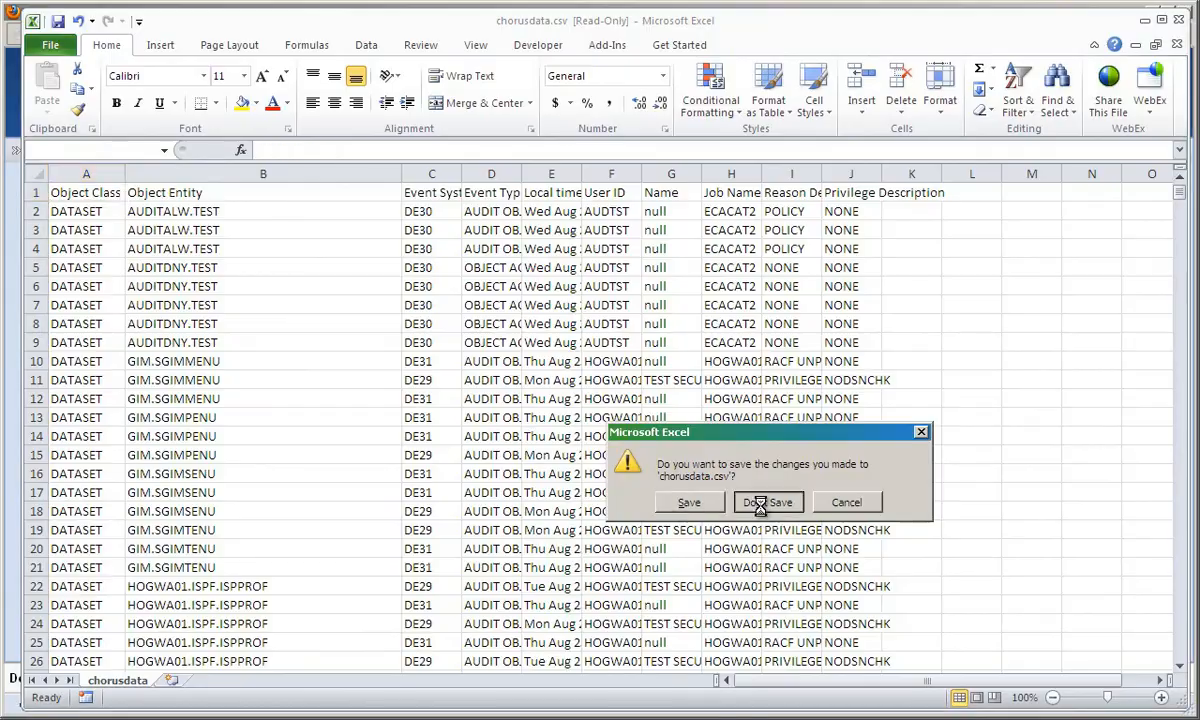